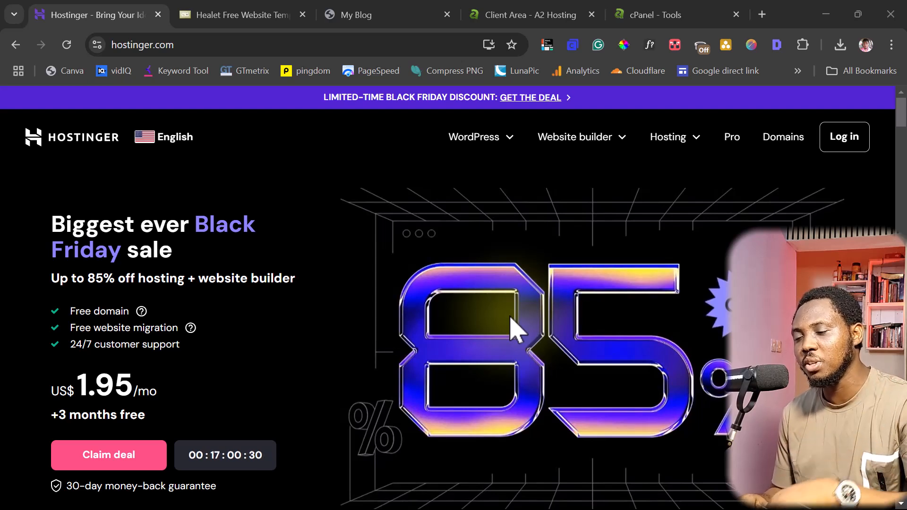
# Open the Black Friday hosting deal's plans and choose the Premium plan.
pyautogui.scroll(-1, 378, 331)
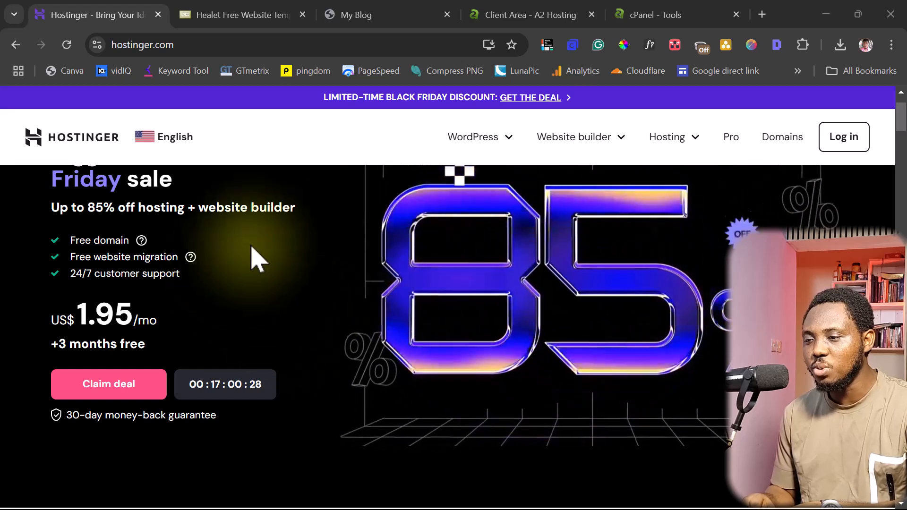
pyautogui.click(115, 385)
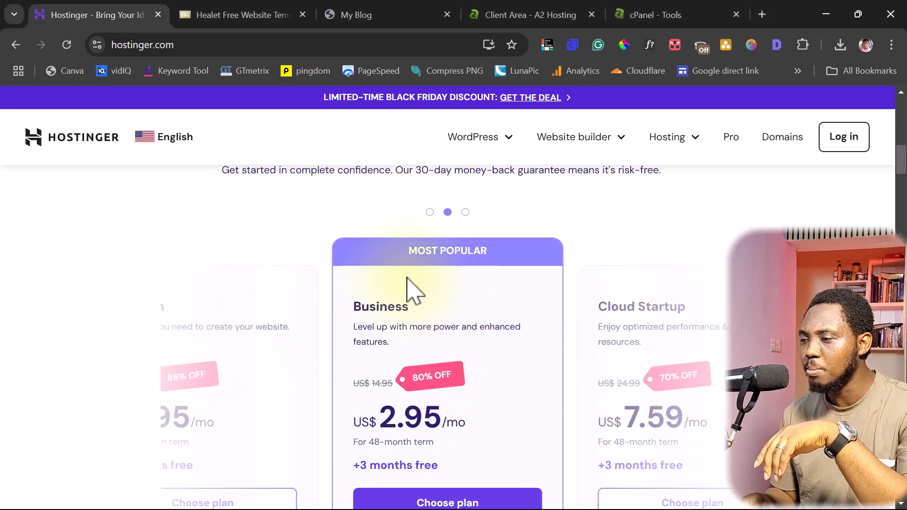
pyautogui.scroll(-1, 496, 309)
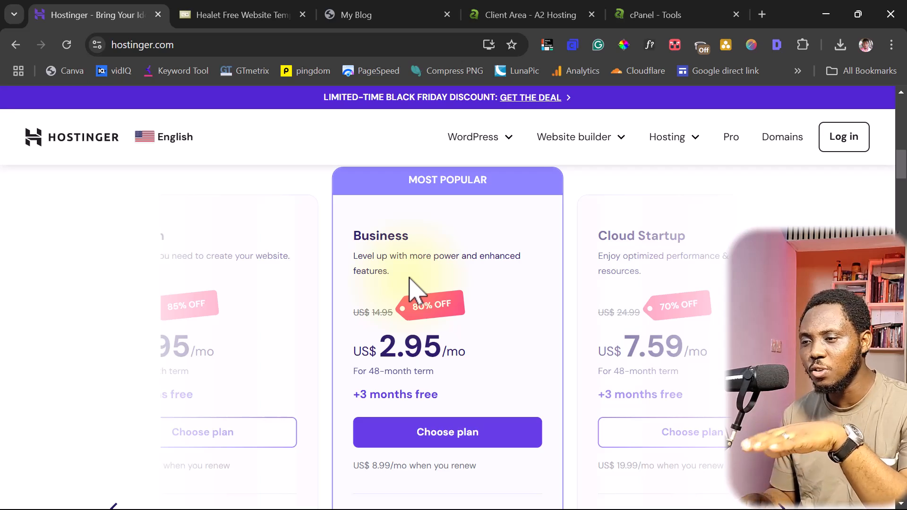
pyautogui.scroll(1, 410, 279)
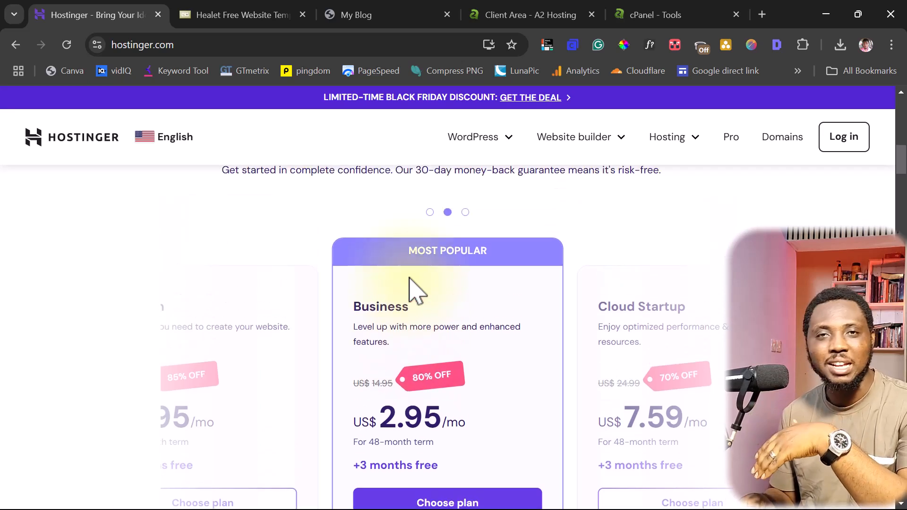
pyautogui.click(429, 212)
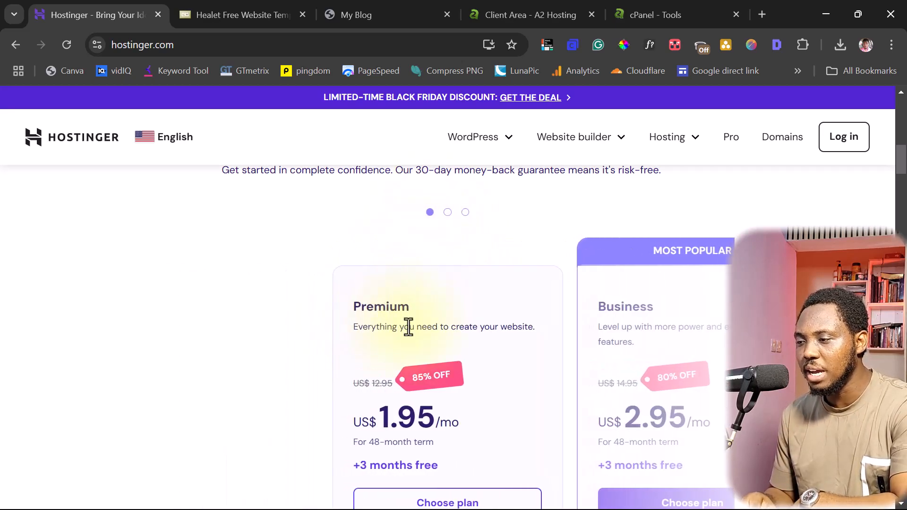
pyautogui.scroll(-3, 410, 331)
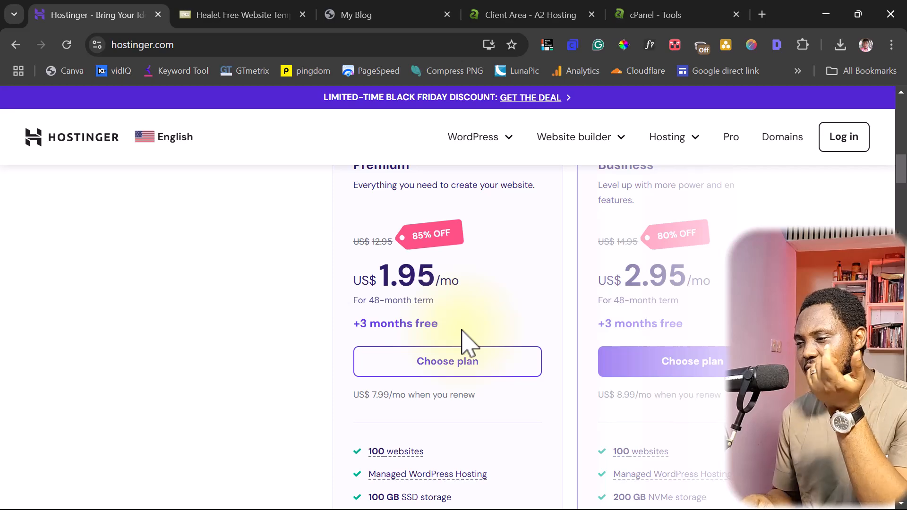
pyautogui.click(436, 365)
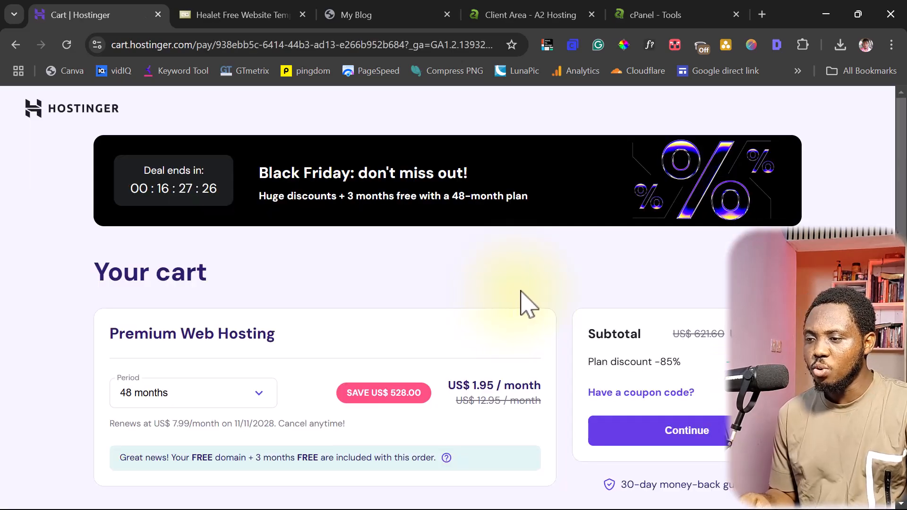
# Check the billing periods available for Premium Web Hosting and apply the coupon code DAPS to the cart.
pyautogui.scroll(-1, 521, 291)
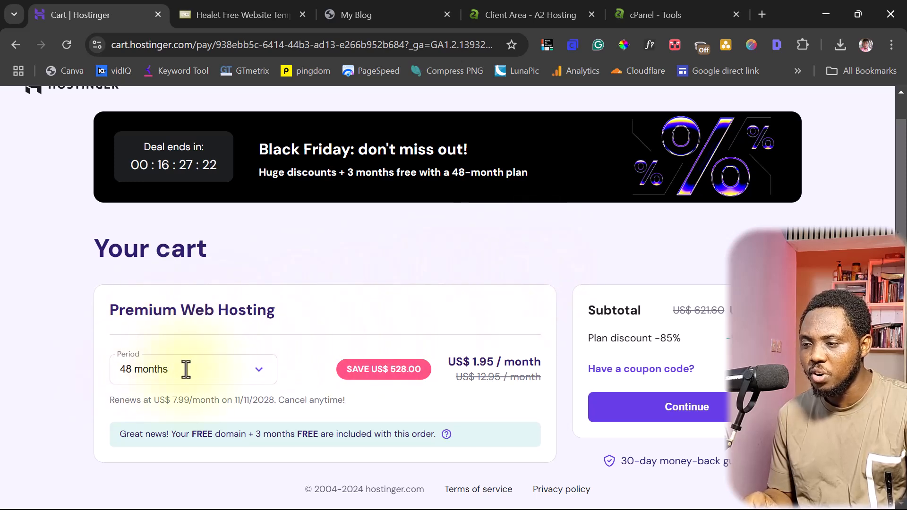
pyautogui.click(258, 374)
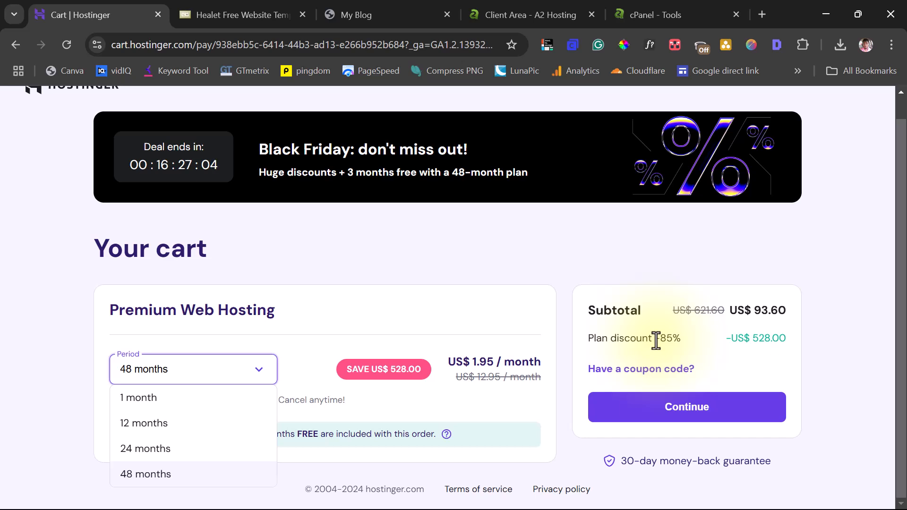
pyautogui.click(653, 369)
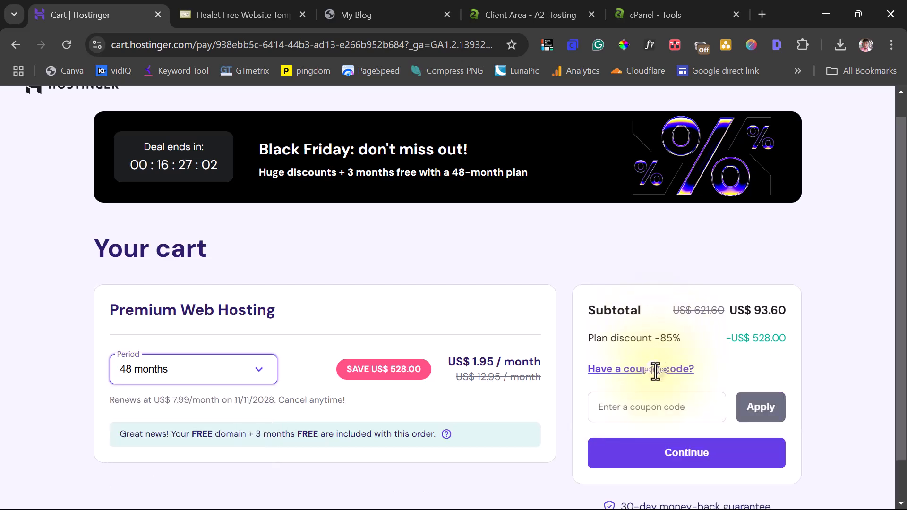
pyautogui.click(637, 403)
pyautogui.write('DAPS')
pyautogui.click(741, 407)
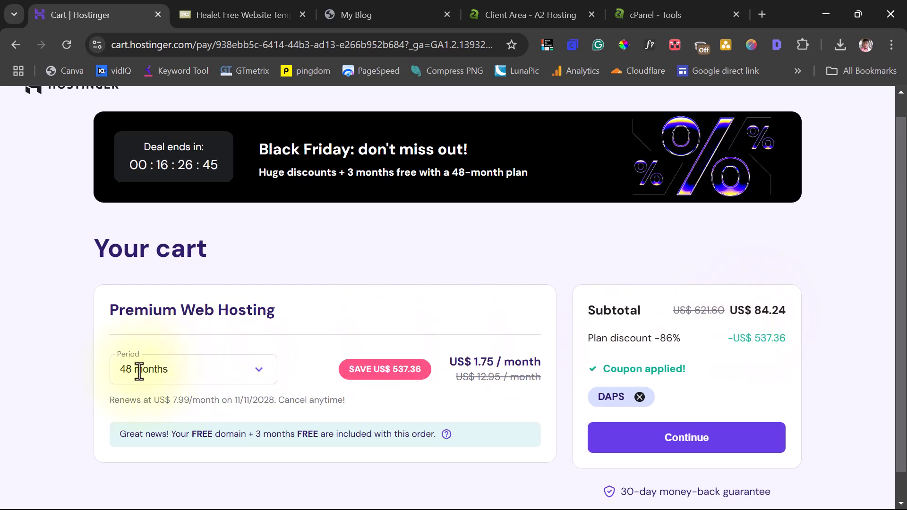
# Set the Premium Web Hosting period to 24 months.
pyautogui.scroll(-1, 189, 406)
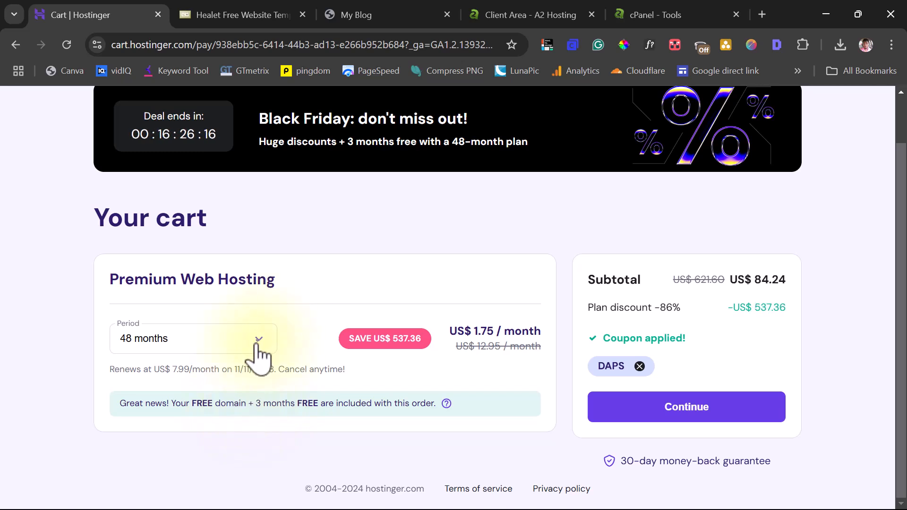
pyautogui.click(257, 338)
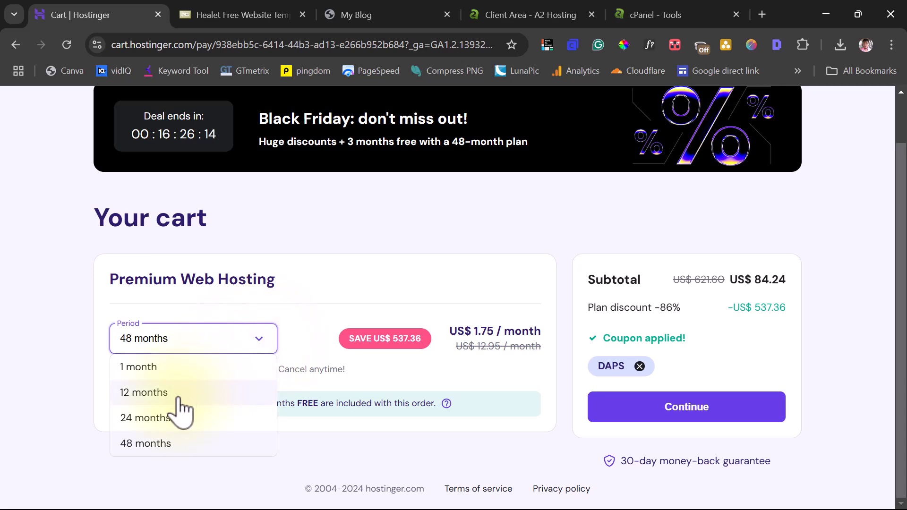
pyautogui.click(165, 421)
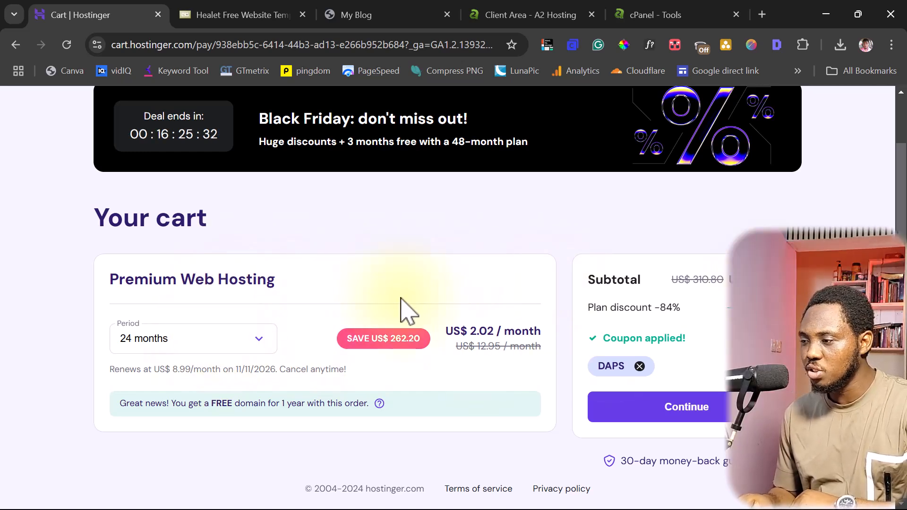
# Continue from the cart and choose to log in with an existing account instead of creating one.
pyautogui.click(667, 419)
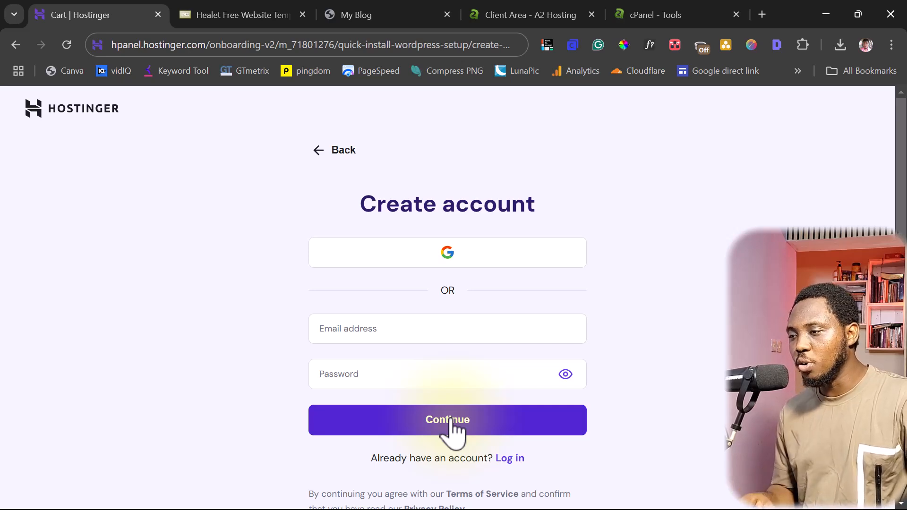
pyautogui.scroll(-2, 520, 401)
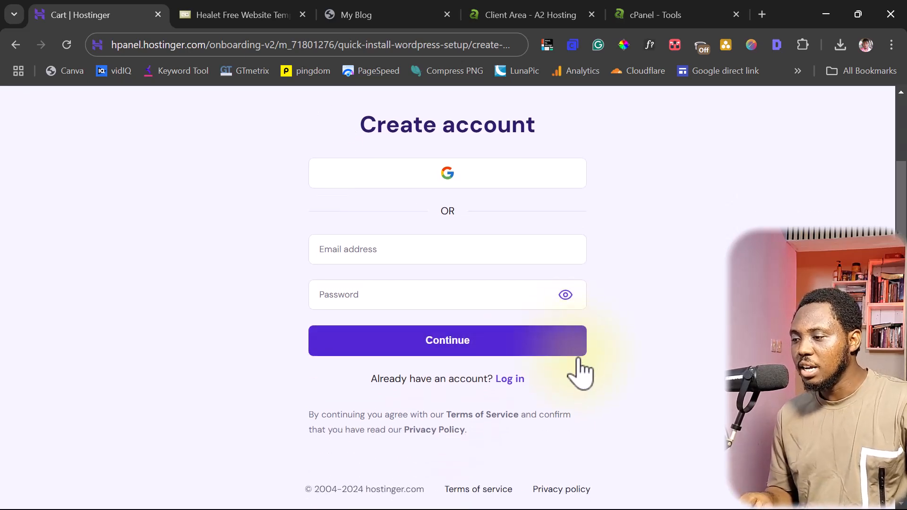
pyautogui.click(516, 379)
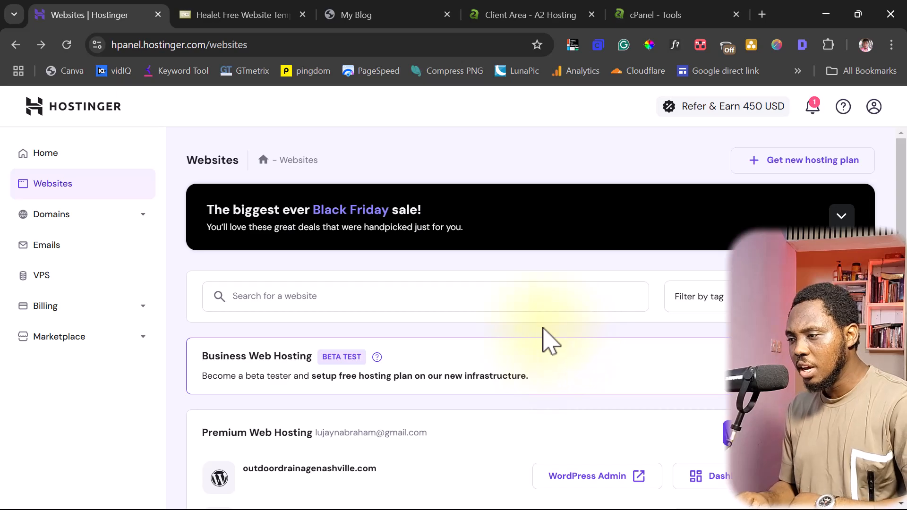
# Open the options for adding a website to the Premium Web Hosting plan that has no website.
pyautogui.scroll(-10, 537, 336)
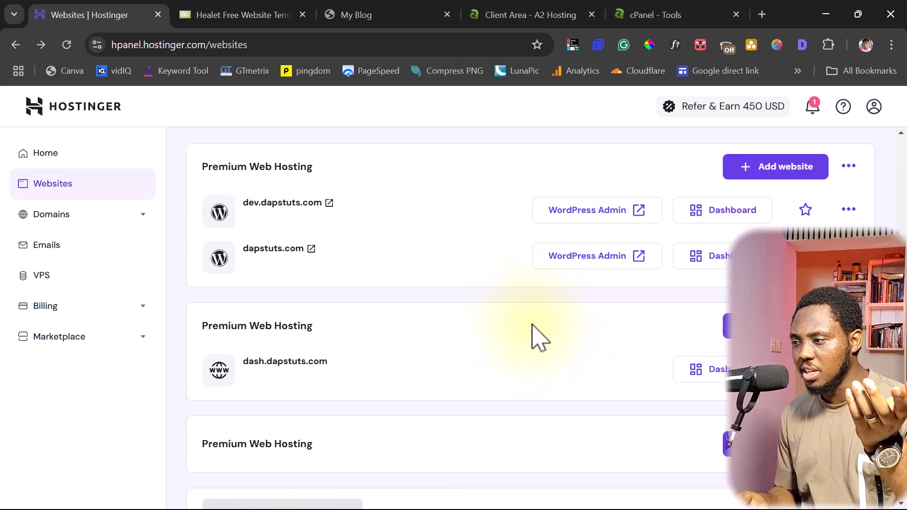
pyautogui.scroll(3, 503, 345)
pyautogui.scroll(-3, 504, 345)
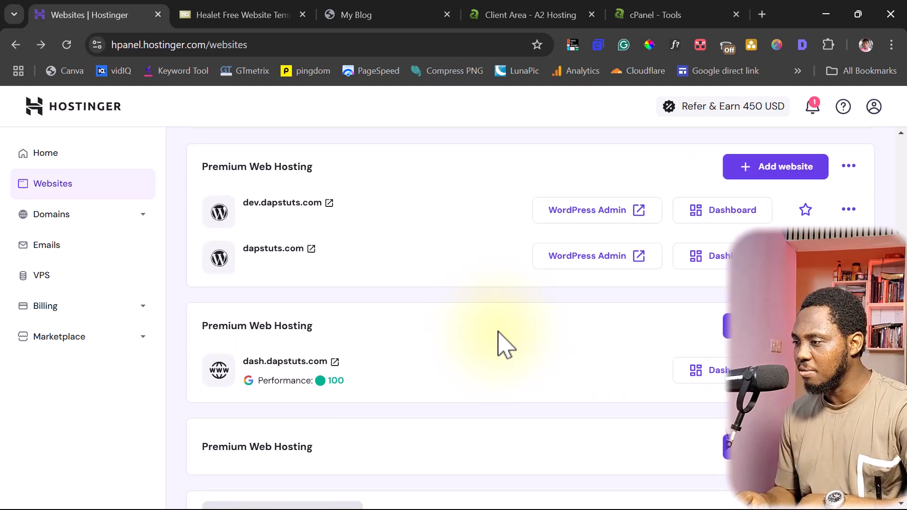
pyautogui.scroll(-3, 498, 333)
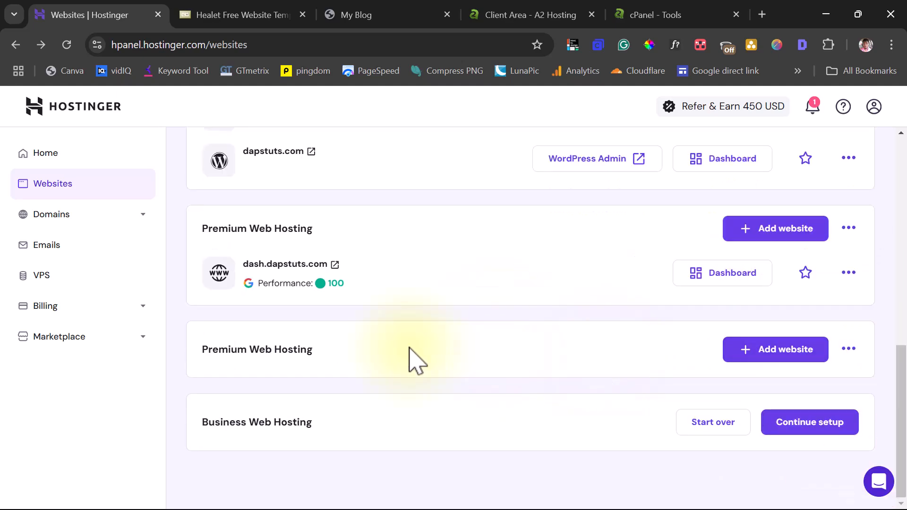
pyautogui.click(786, 350)
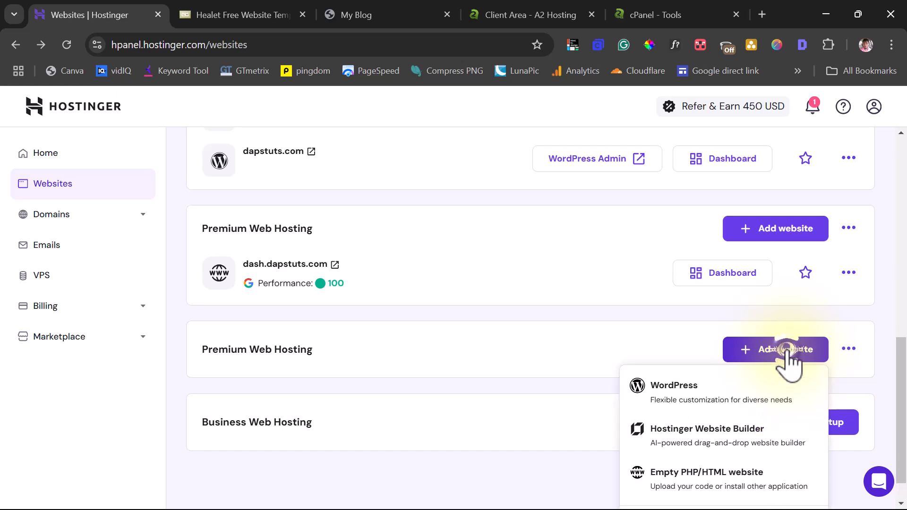
pyautogui.scroll(-1, 765, 371)
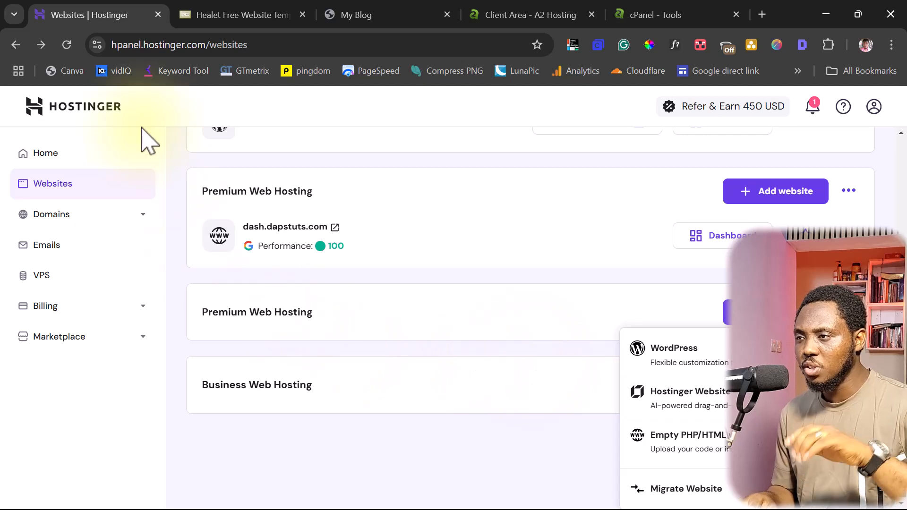
# Examine the WordPress site My Blog, the tools in A2 Hosting's cPanel and the Healet free HTML template page.
pyautogui.click(373, 21)
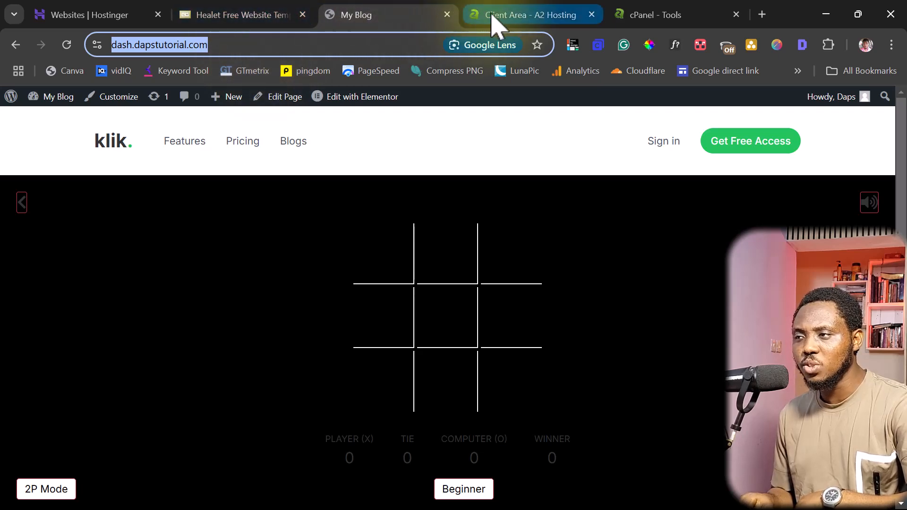
pyautogui.click(667, 16)
pyautogui.scroll(-3, 344, 189)
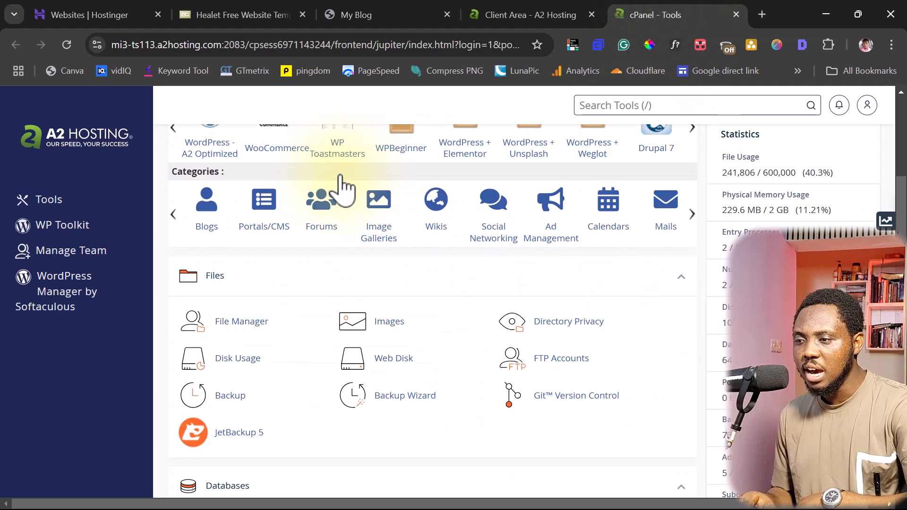
pyautogui.scroll(6, 309, 293)
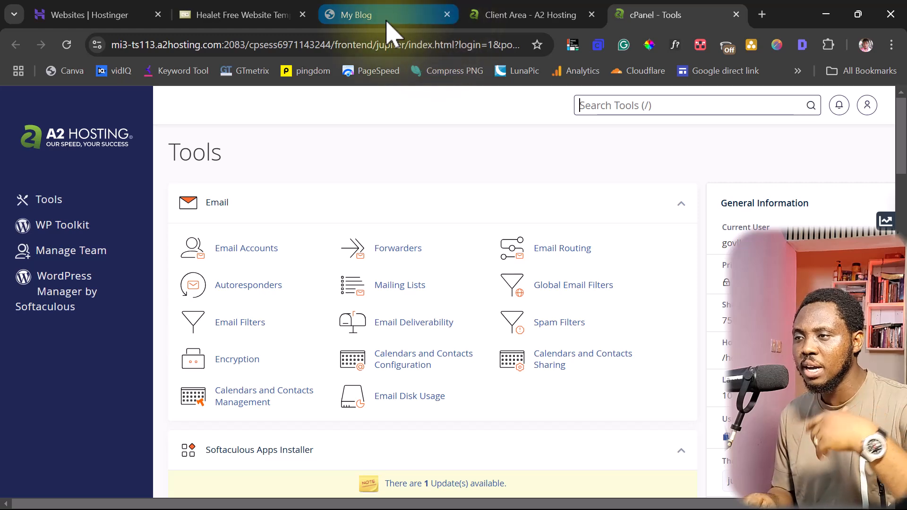
pyautogui.click(223, 20)
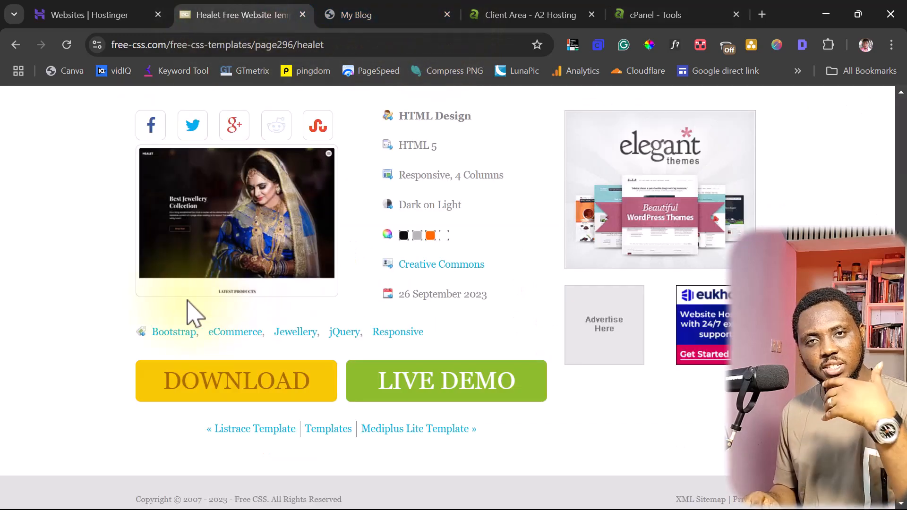
pyautogui.scroll(3, 189, 307)
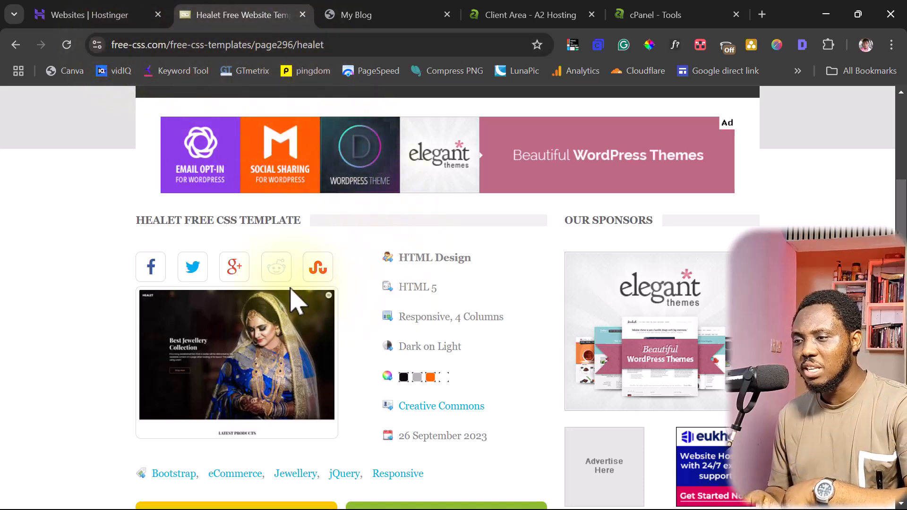
pyautogui.scroll(-1, 307, 288)
pyautogui.scroll(-3, 307, 288)
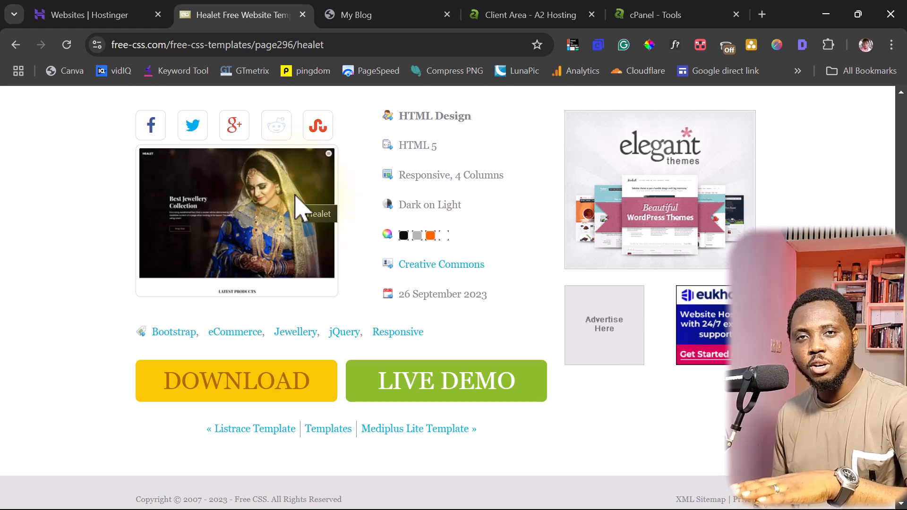
# Switch back to Hostinger, start a website migration to the empty Premium plan and select dapsdiary.com as its domain.
pyautogui.click(115, 15)
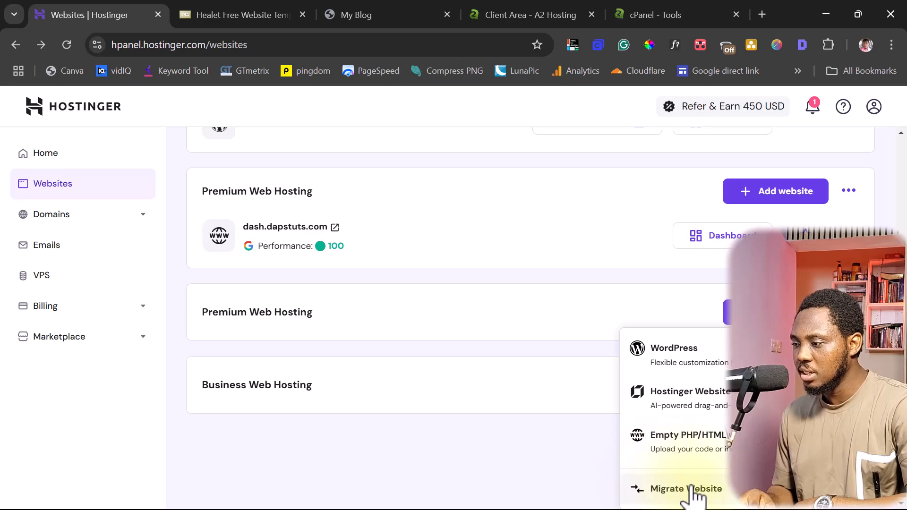
pyautogui.click(667, 491)
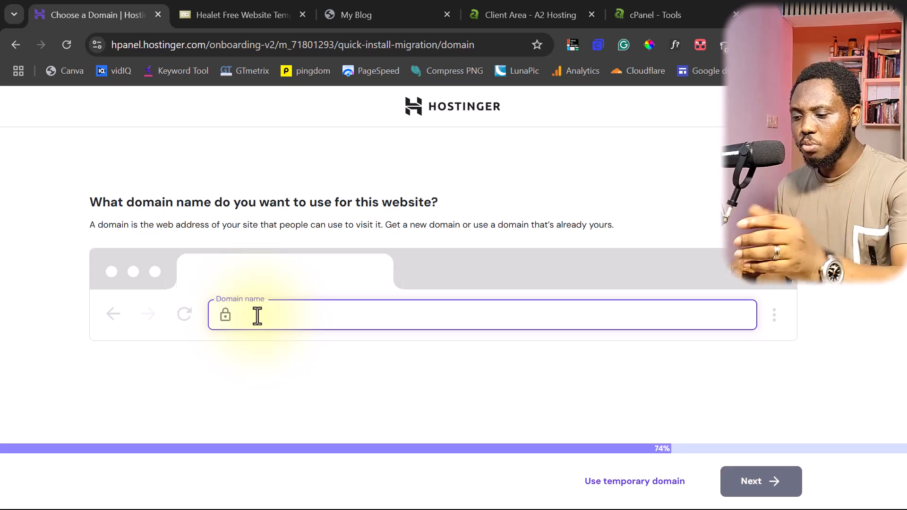
pyautogui.write('dapsdiary.com')
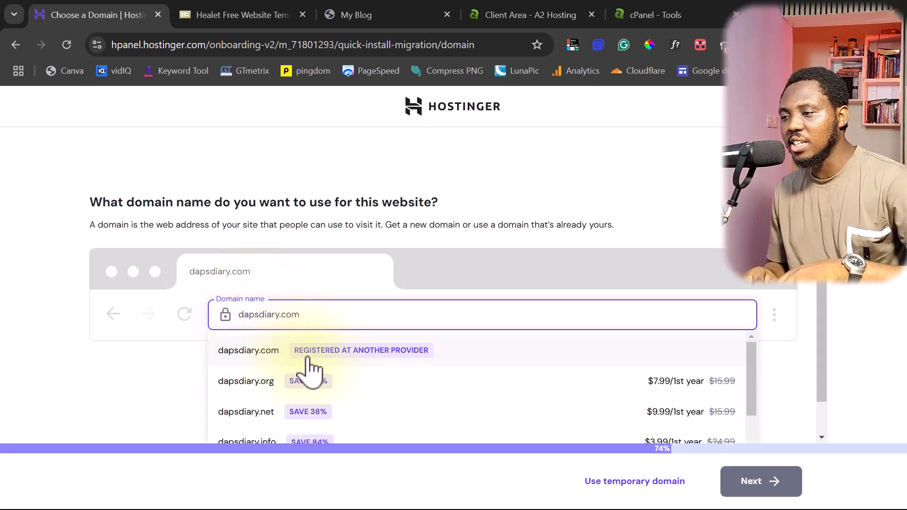
pyautogui.click(260, 361)
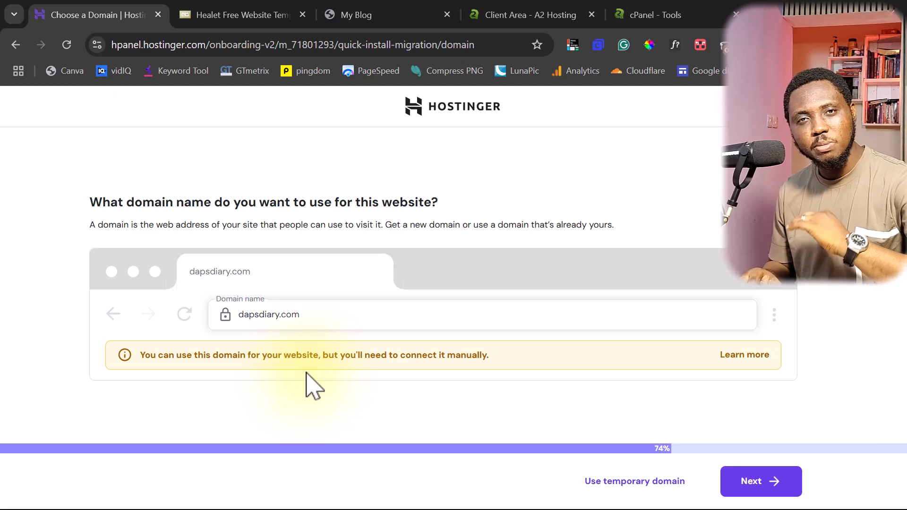
# Change the website's domain to the free subdomain daps.dapstuts.com and continue to the server selection.
pyautogui.moveTo(307, 320); pyautogui.dragTo(231, 327)
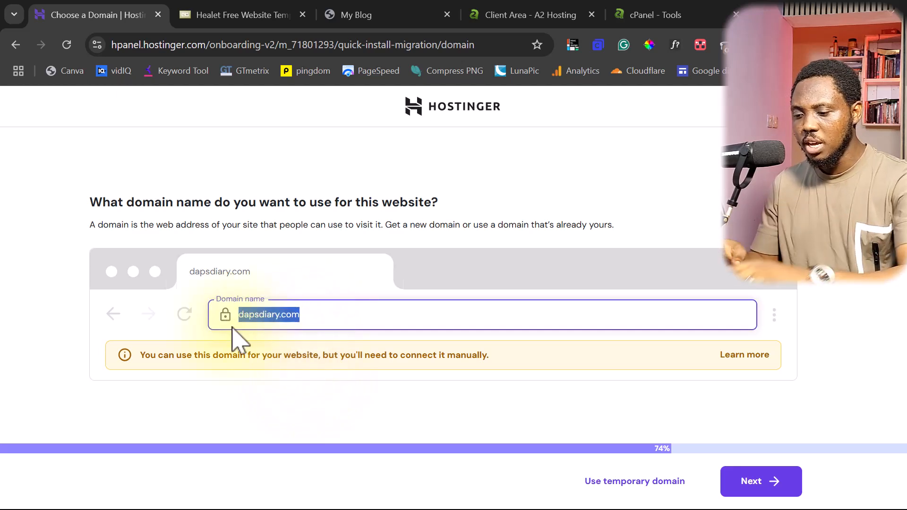
pyautogui.write('dap')
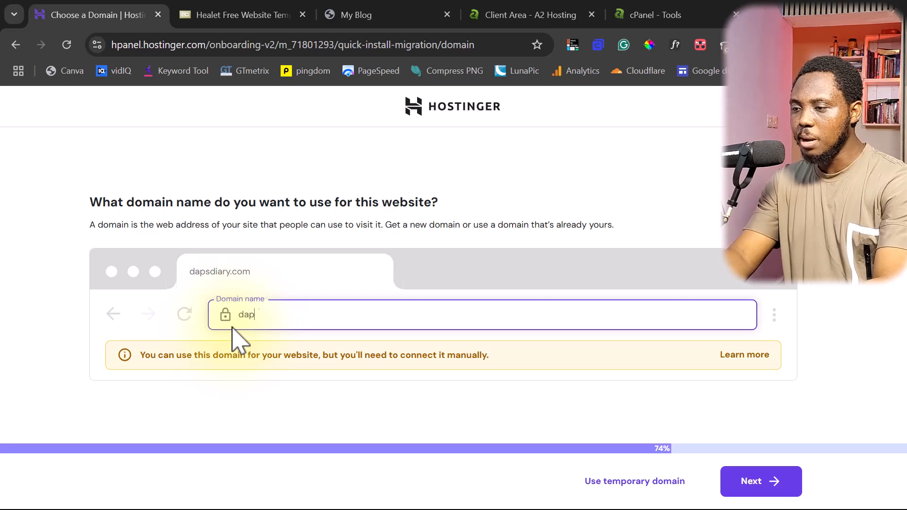
pyautogui.write('s.daps')
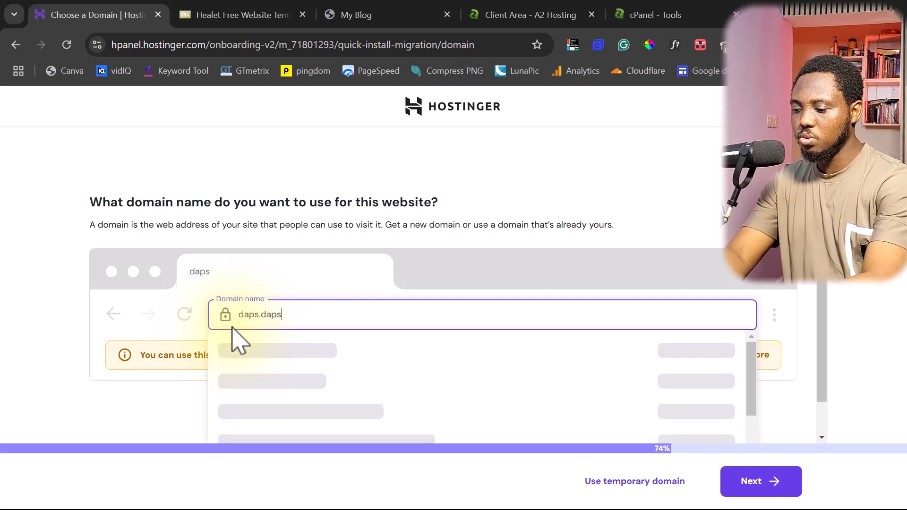
pyautogui.write('tuts.com')
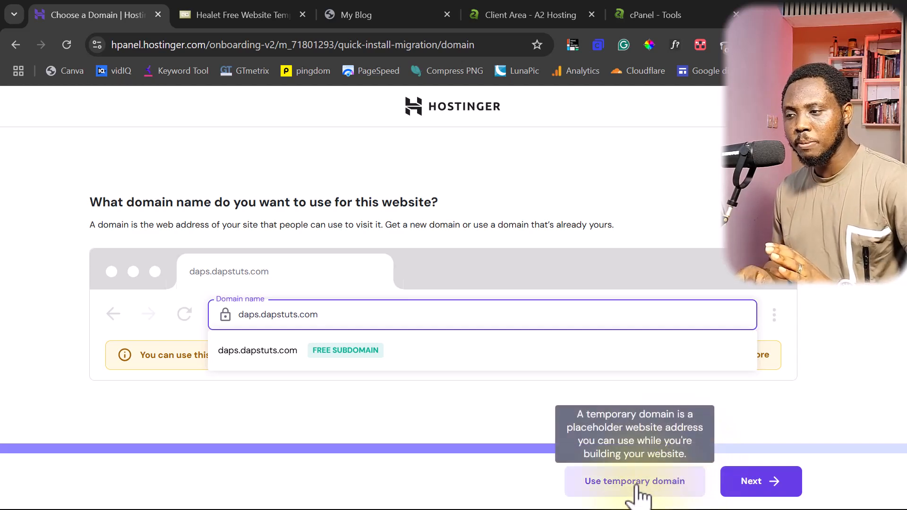
pyautogui.click(251, 352)
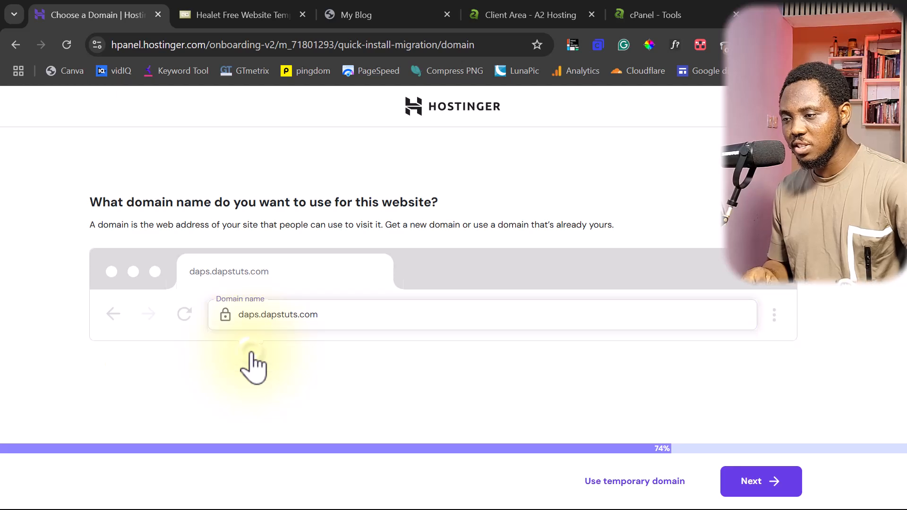
pyautogui.click(766, 487)
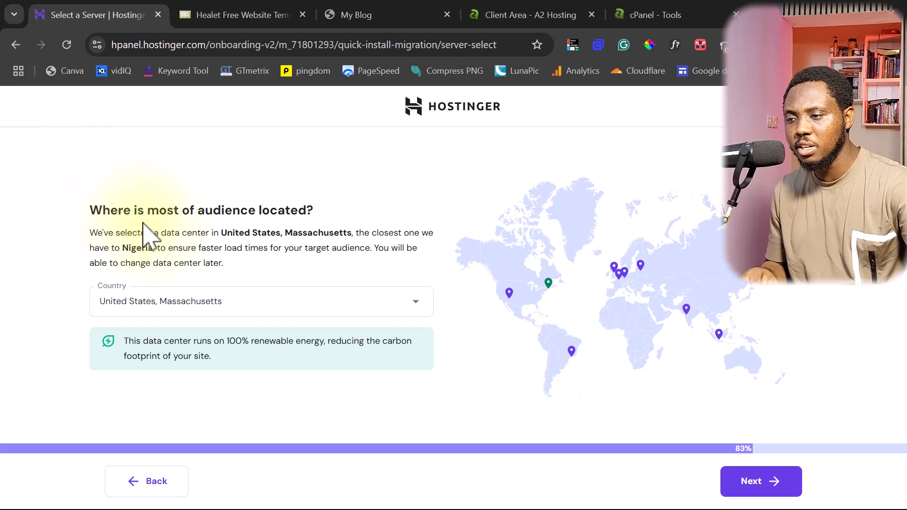
# Review the available data center countries, keep United States, Massachusetts and continue to the migration setup.
pyautogui.click(250, 310)
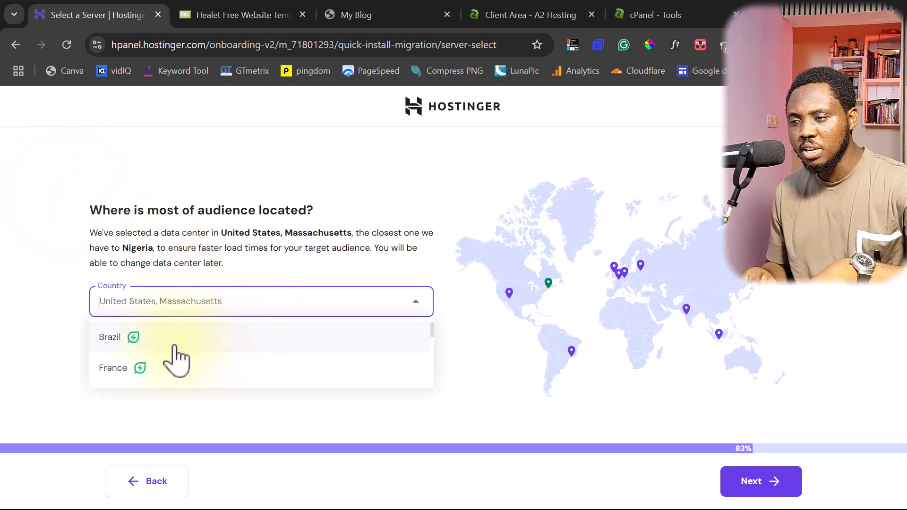
pyautogui.scroll(-3, 175, 350)
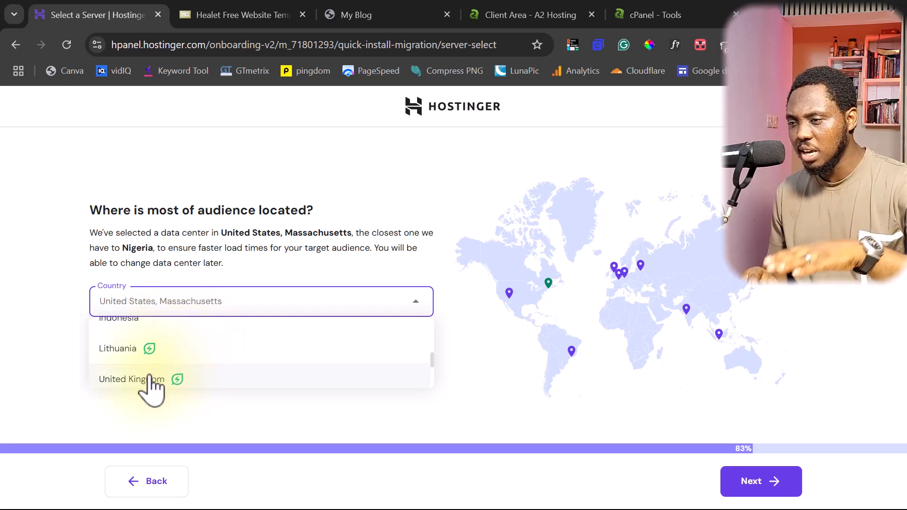
pyautogui.click(477, 360)
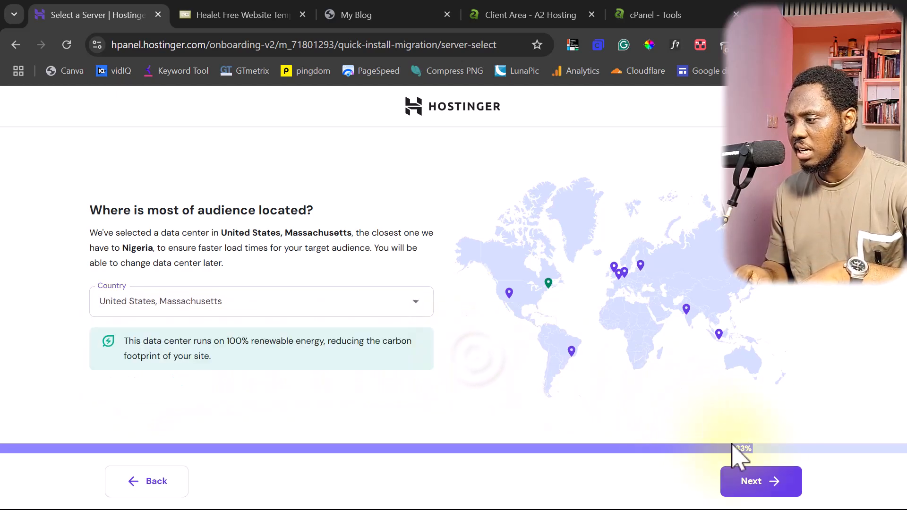
pyautogui.click(769, 481)
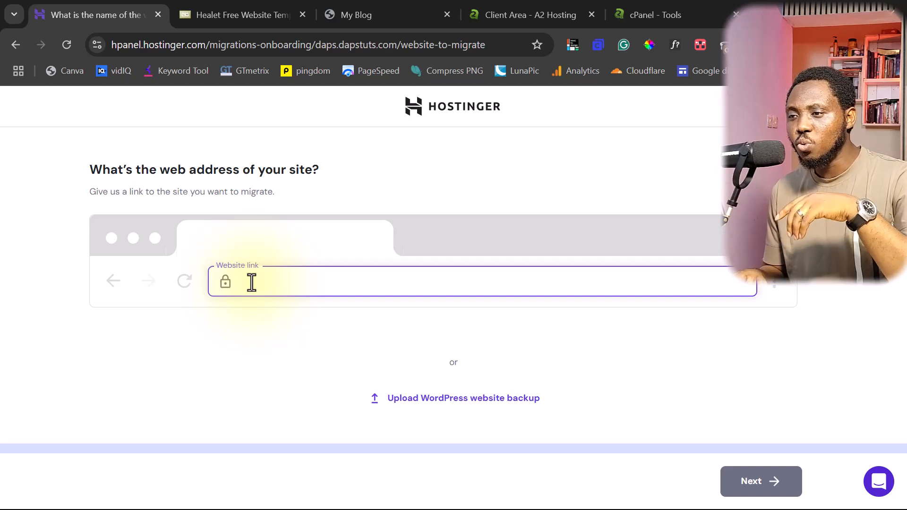
pyautogui.click(360, 15)
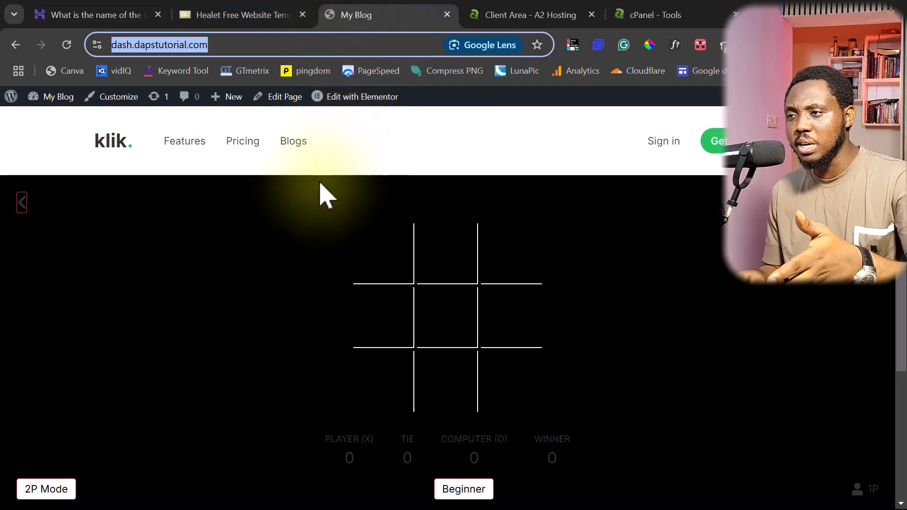
pyautogui.rightClick(151, 45)
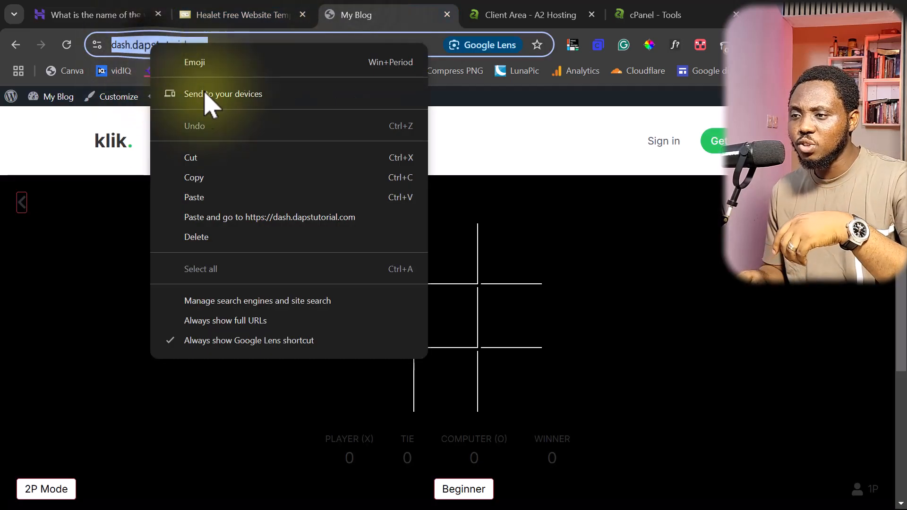
pyautogui.click(203, 182)
pyautogui.click(116, 18)
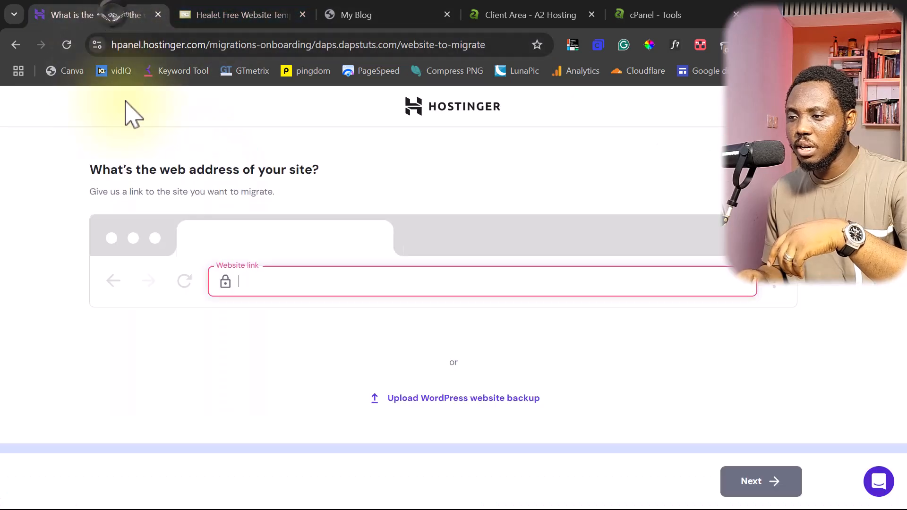
pyautogui.click(257, 279)
pyautogui.hotkey('ctrl', 'v')
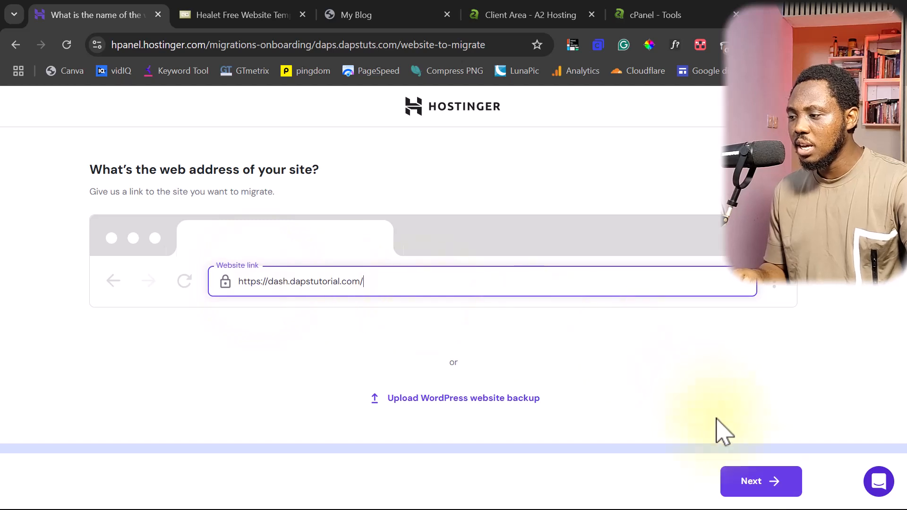
pyautogui.click(765, 491)
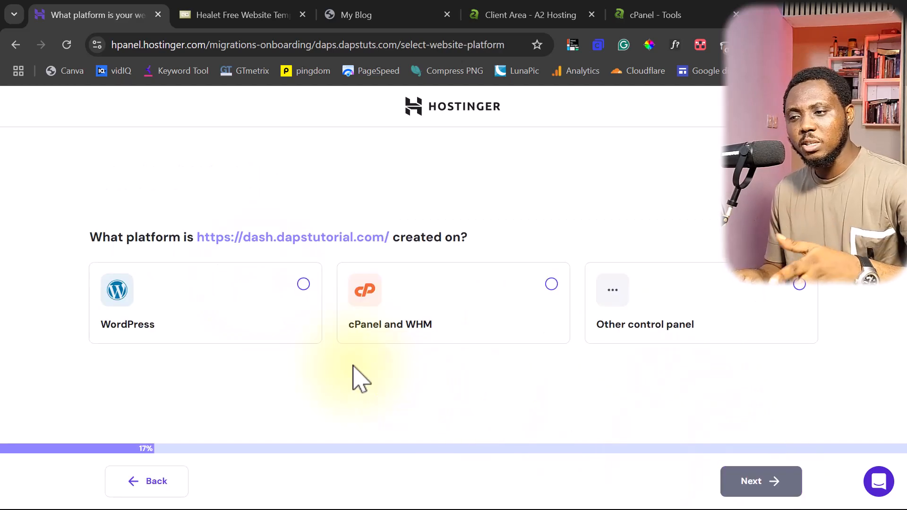
# Set the site's platform to WordPress and choose to provide backup files and database as the migration method.
pyautogui.click(245, 304)
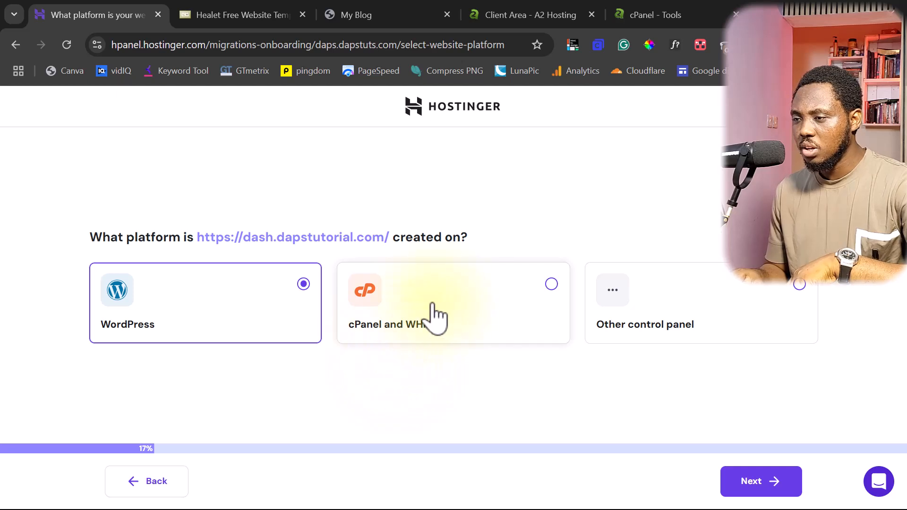
pyautogui.click(757, 481)
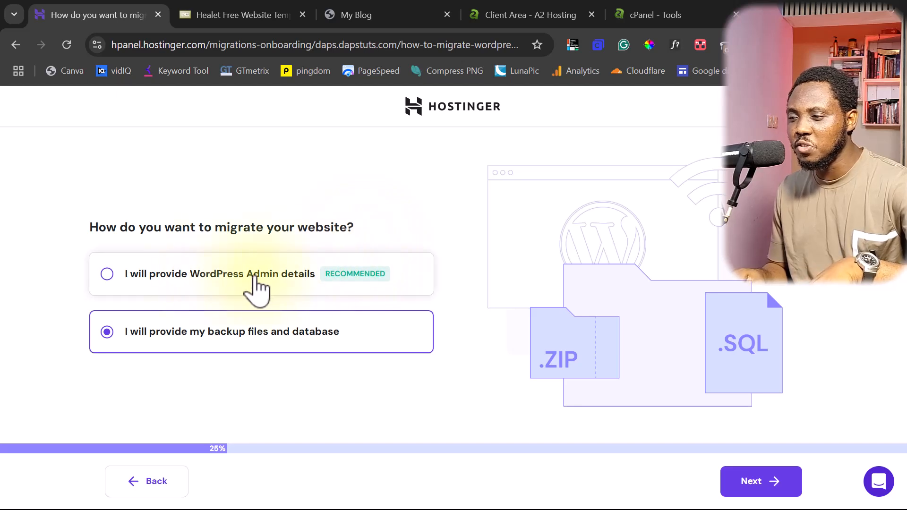
pyautogui.click(108, 274)
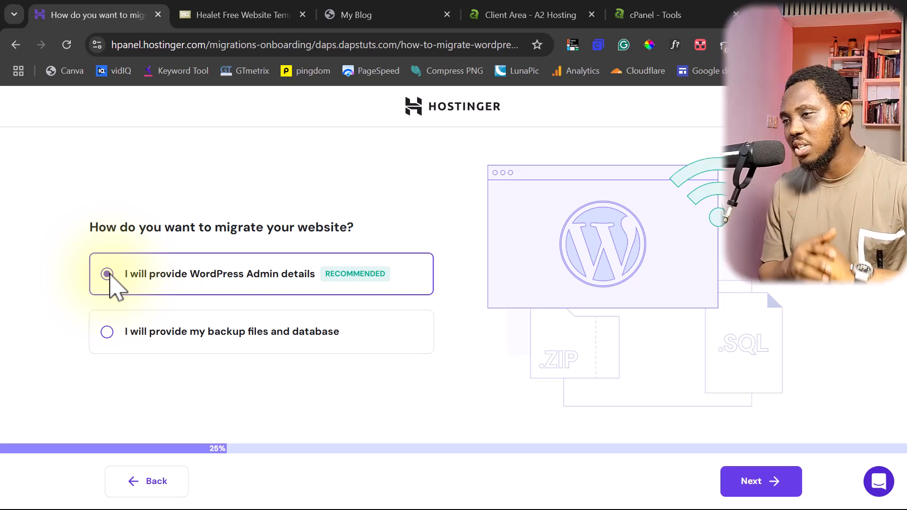
pyautogui.click(107, 274)
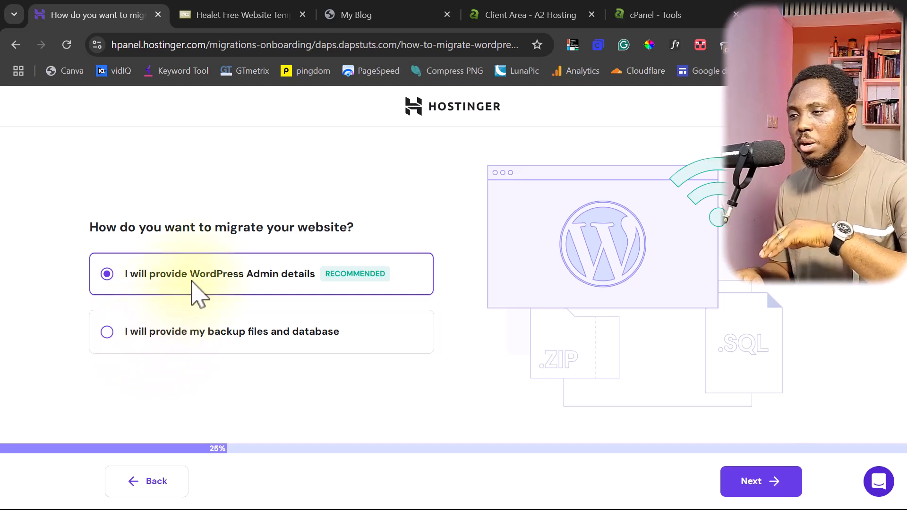
pyautogui.click(175, 331)
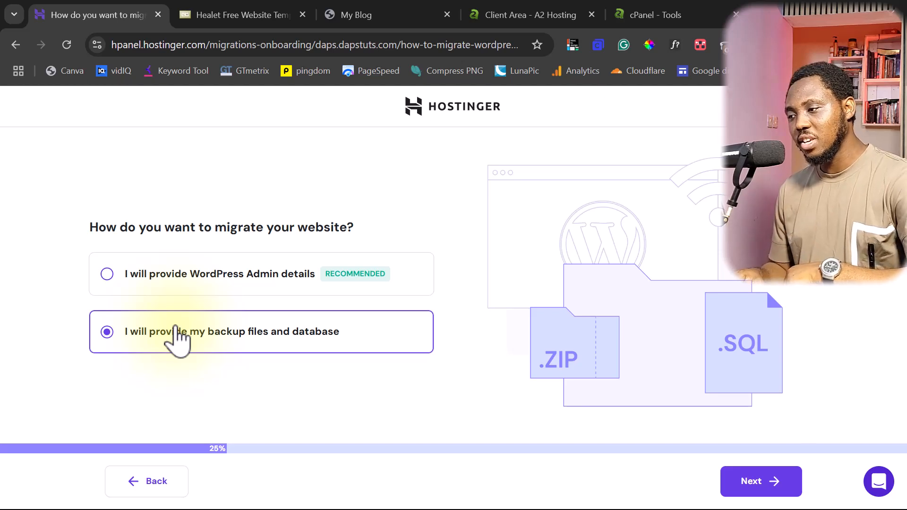
pyautogui.click(749, 481)
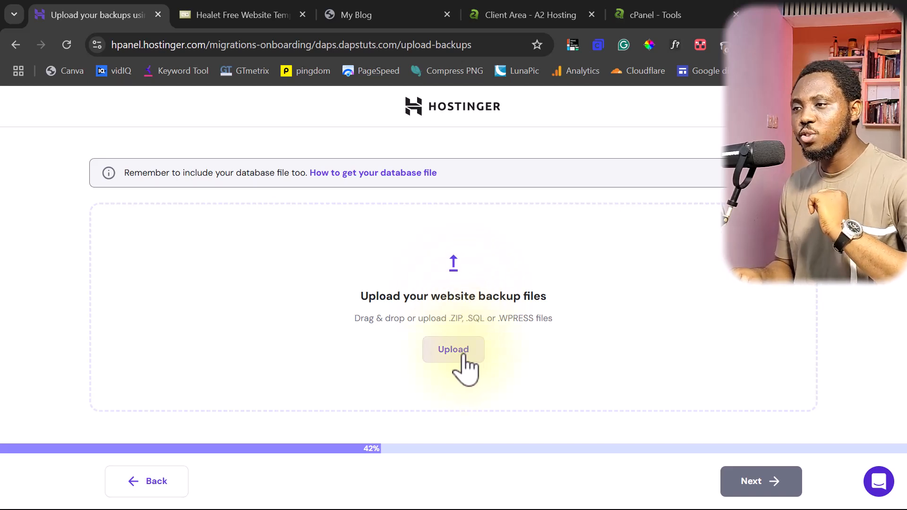
# Switch to A2 Hosting's cPanel, open the dash.dapstutorial.com folder in File Manager and look through its WordPress files.
pyautogui.click(370, 19)
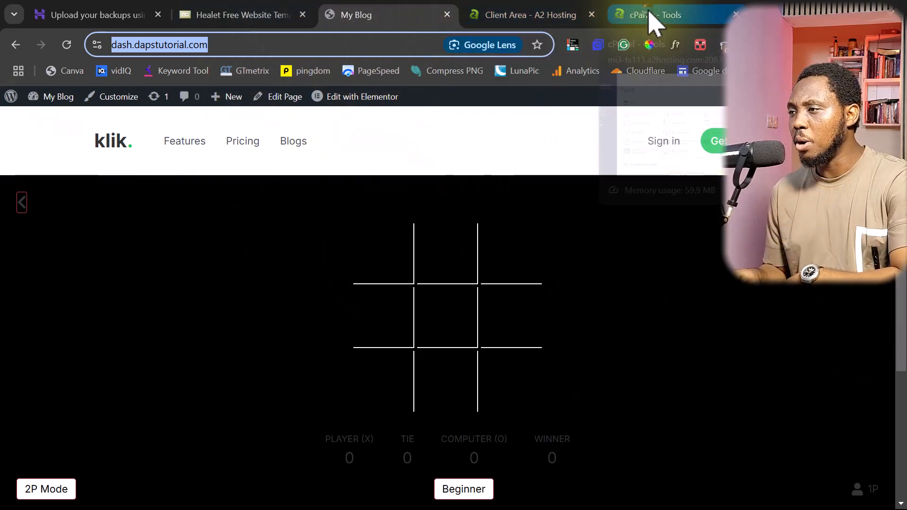
pyautogui.click(650, 16)
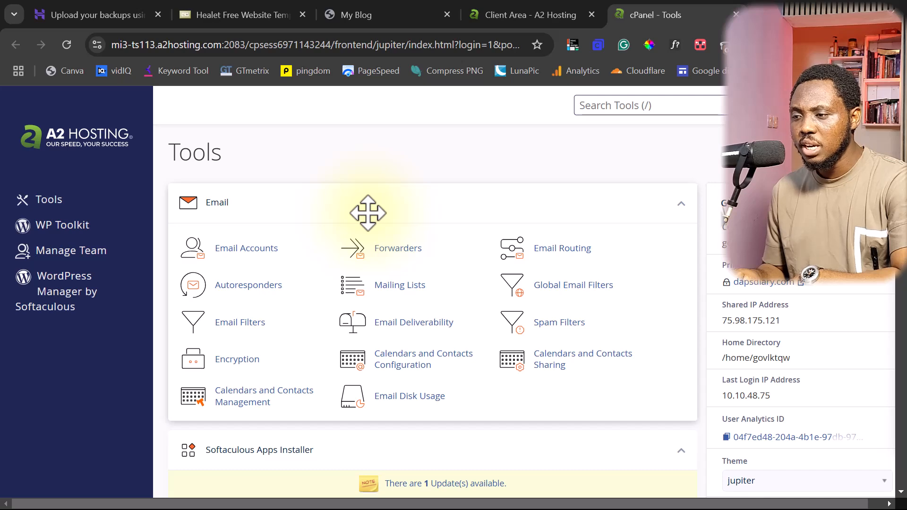
pyautogui.scroll(-5, 425, 283)
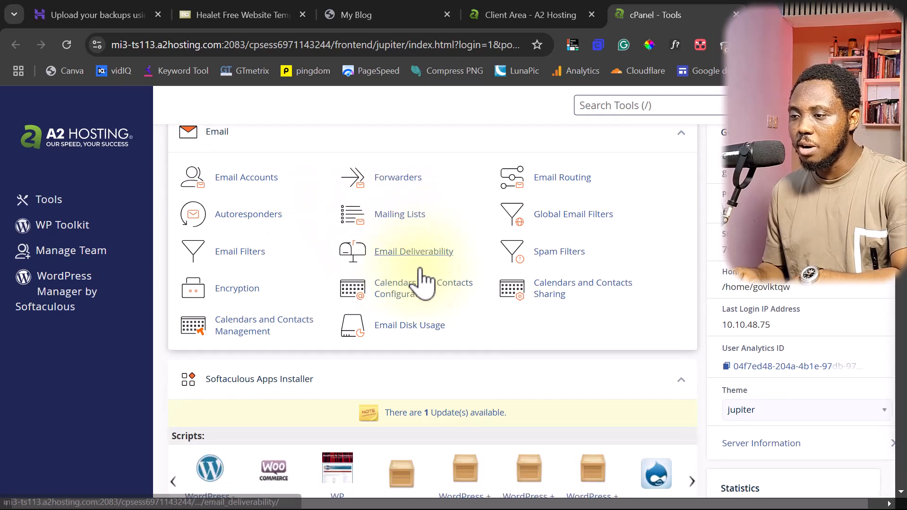
pyautogui.scroll(-3, 421, 278)
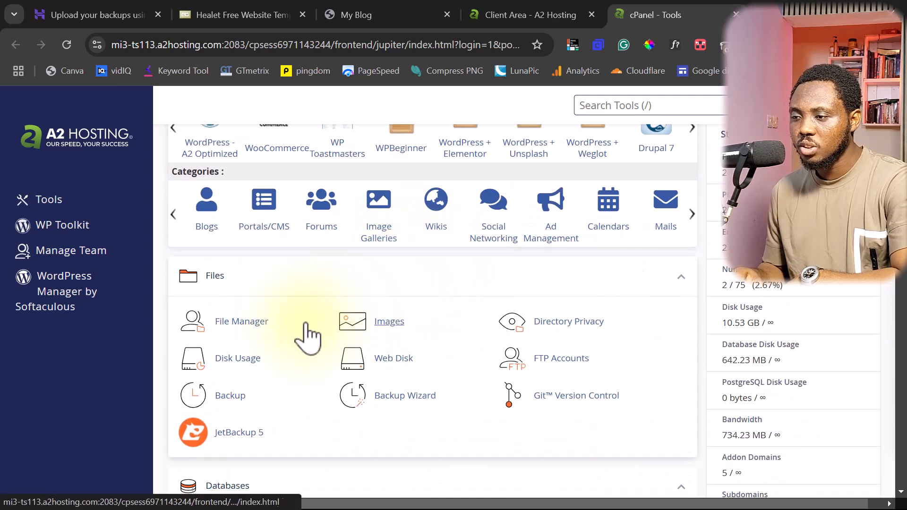
pyautogui.click(242, 321)
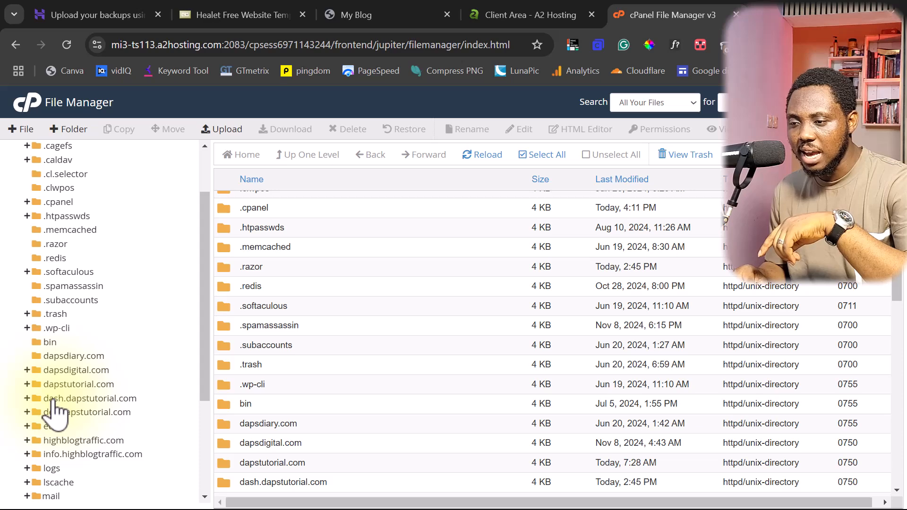
pyautogui.click(92, 398)
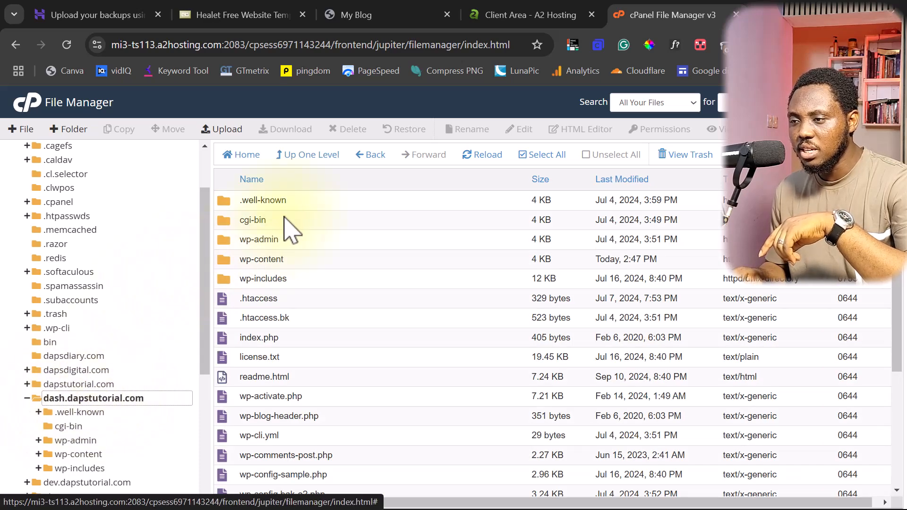
pyautogui.scroll(-2, 299, 226)
pyautogui.scroll(-3, 308, 330)
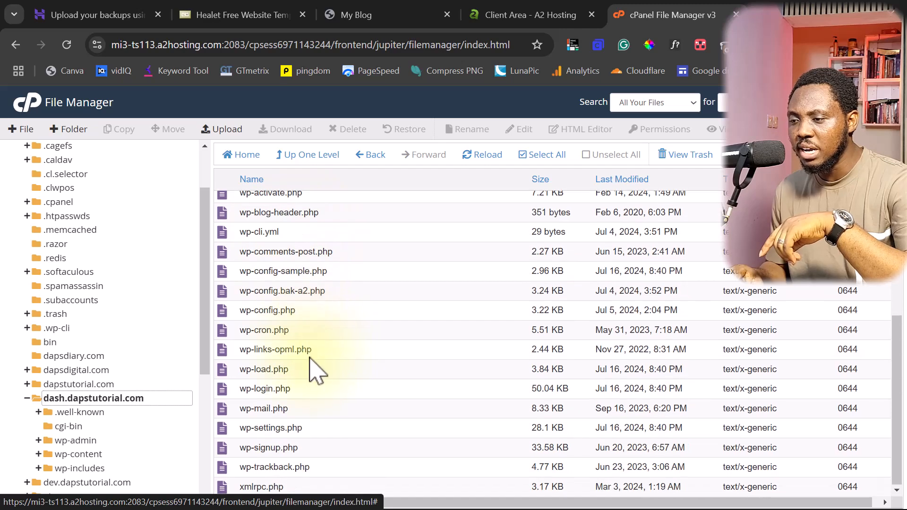
pyautogui.scroll(4, 307, 375)
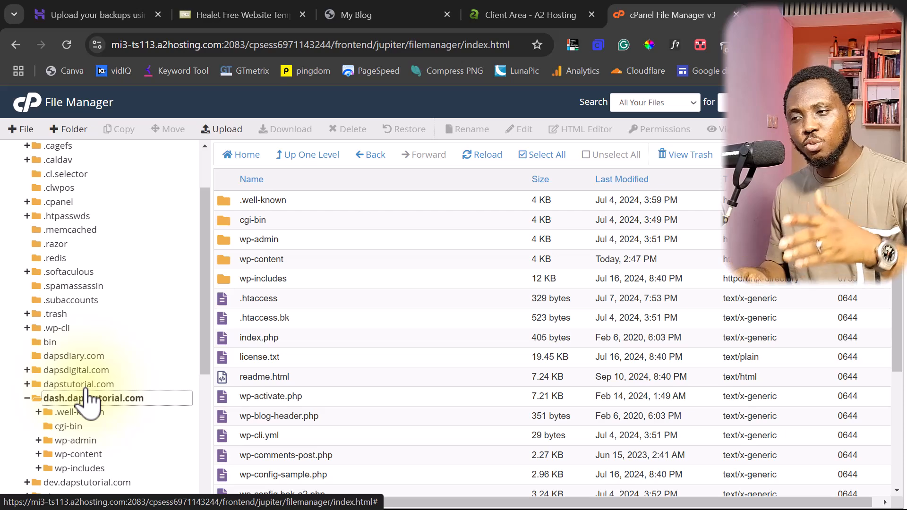
# View wp-config.php in the dash.dapstutorial.com folder to identify the site's database name, and return to File Manager.
pyautogui.scroll(-3, 328, 349)
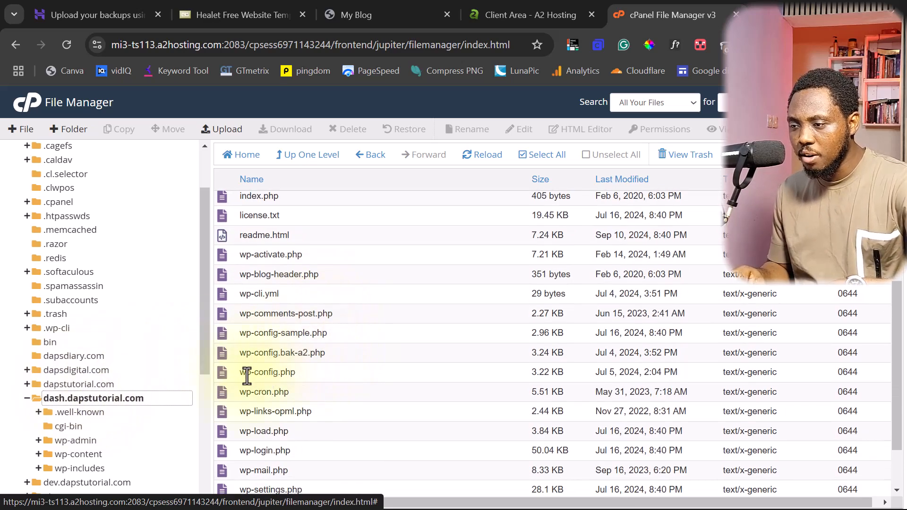
pyautogui.click(314, 374)
pyautogui.rightClick(307, 371)
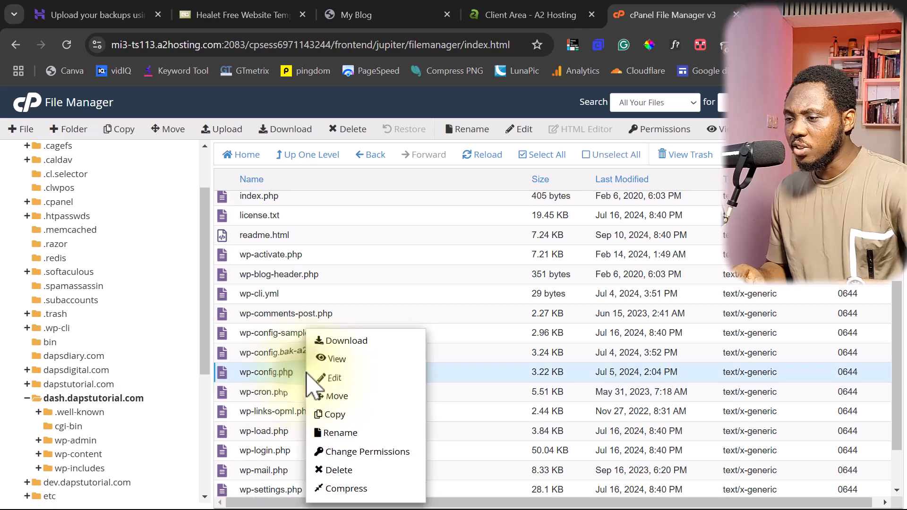
pyautogui.click(336, 360)
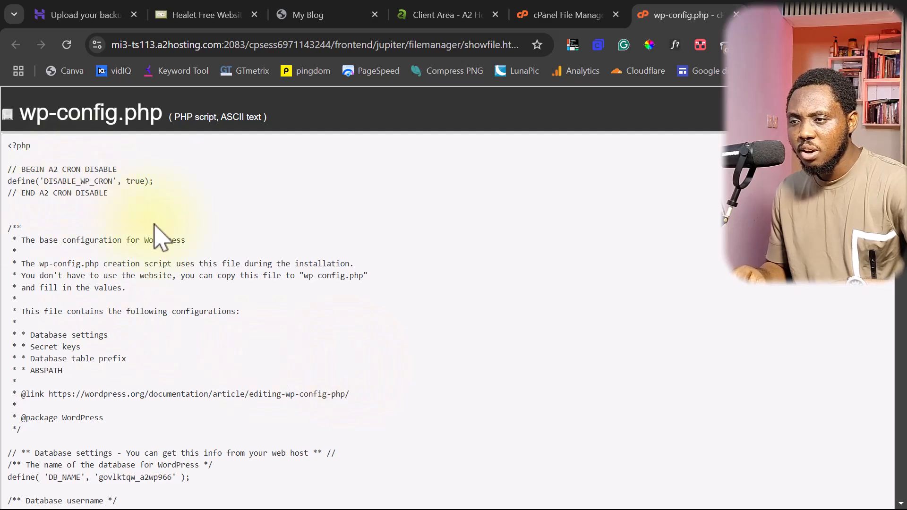
pyautogui.scroll(-5, 159, 238)
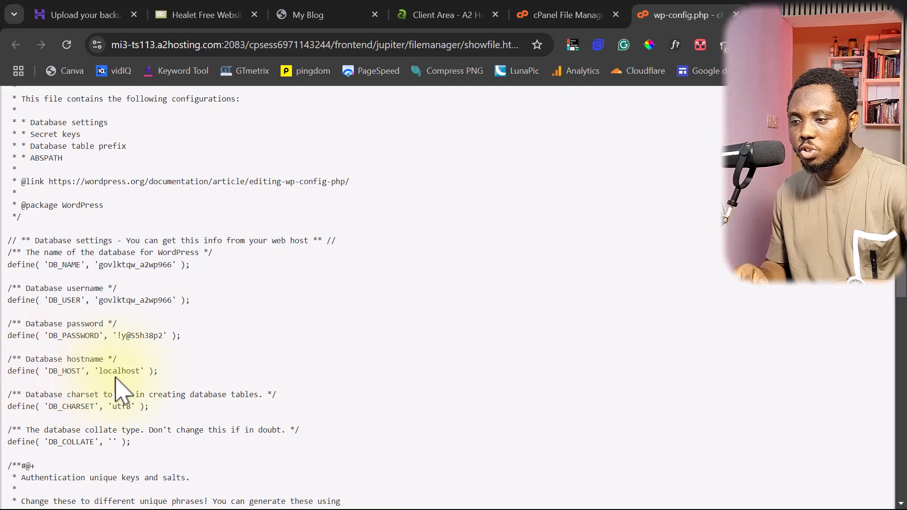
pyautogui.moveTo(172, 265); pyautogui.dragTo(100, 268)
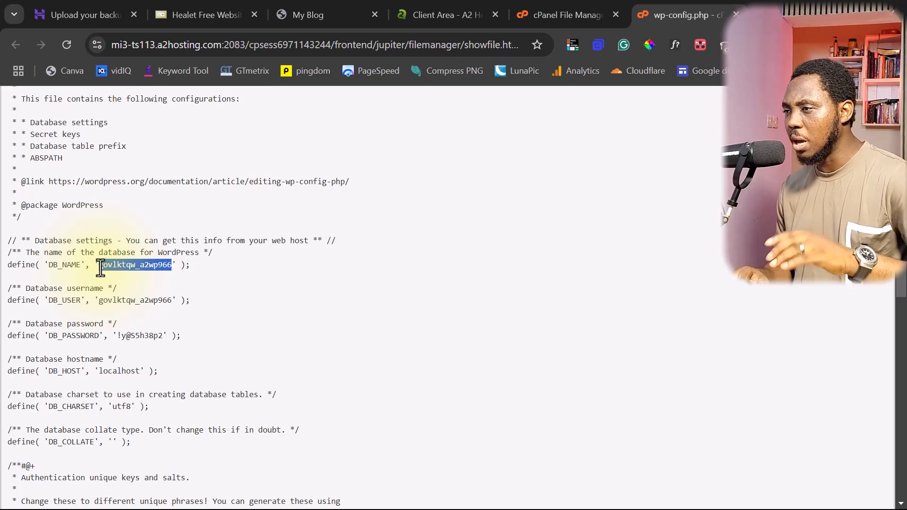
pyautogui.click(577, 15)
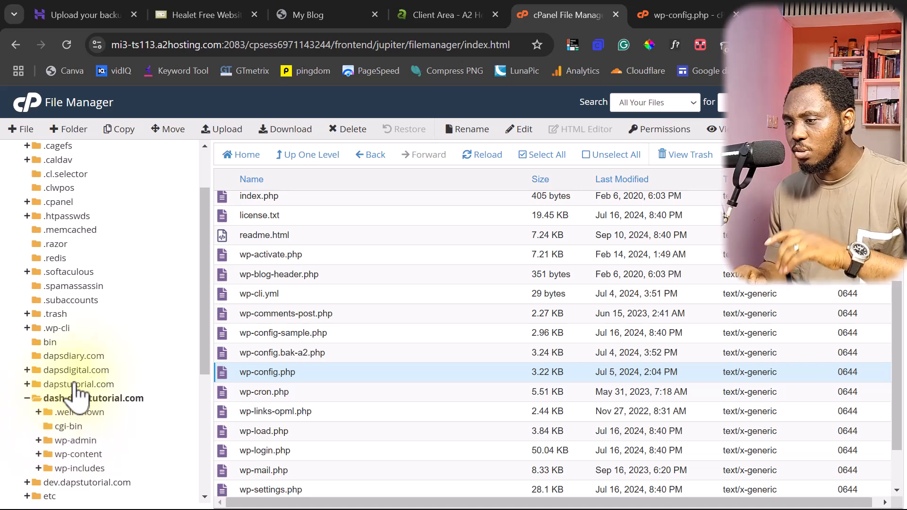
# Compress the dash.dapstutorial.com folder in the account's home directory into the Zip archive dash.dapstutorial.com.zip.
pyautogui.scroll(3, 290, 314)
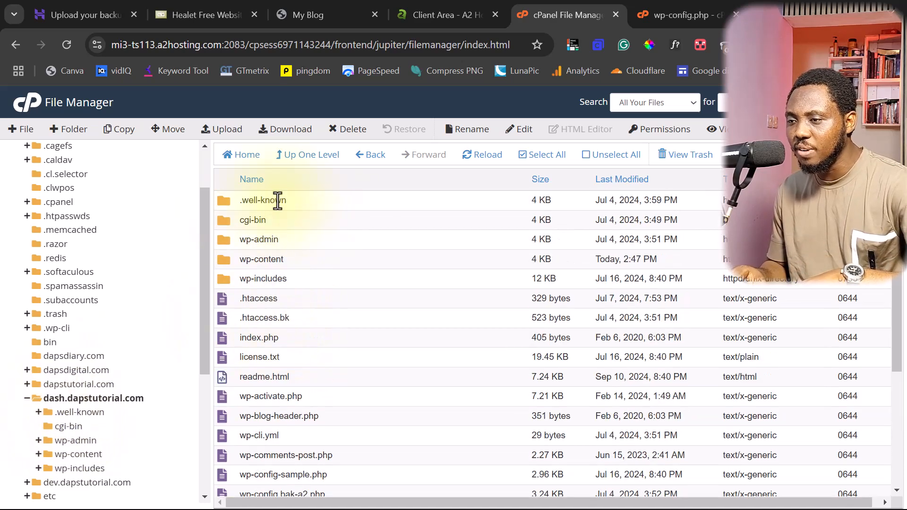
pyautogui.scroll(3, 111, 304)
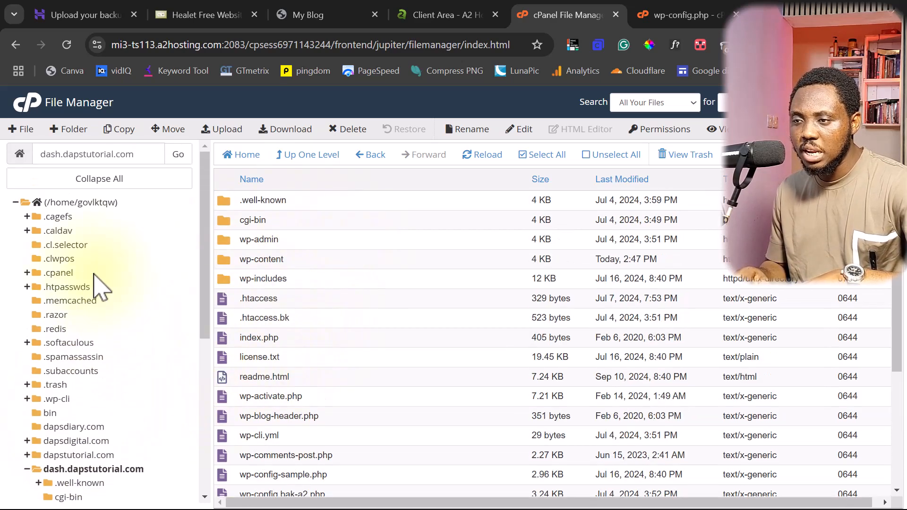
pyautogui.click(76, 203)
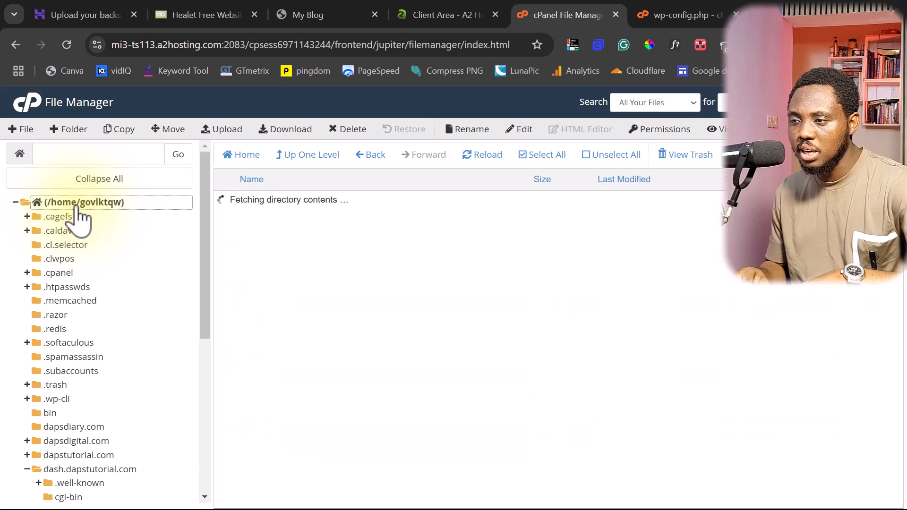
pyautogui.scroll(-1, 311, 284)
pyautogui.scroll(-1, 308, 283)
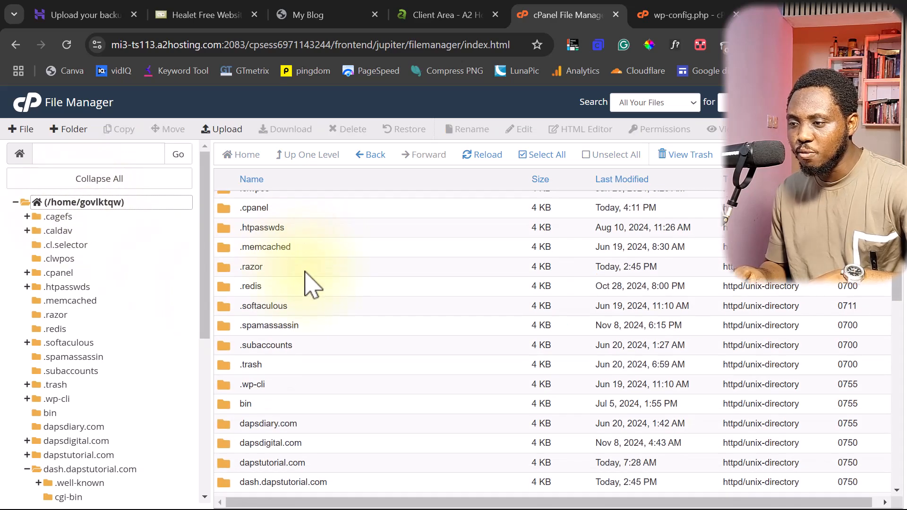
pyautogui.scroll(-3, 314, 302)
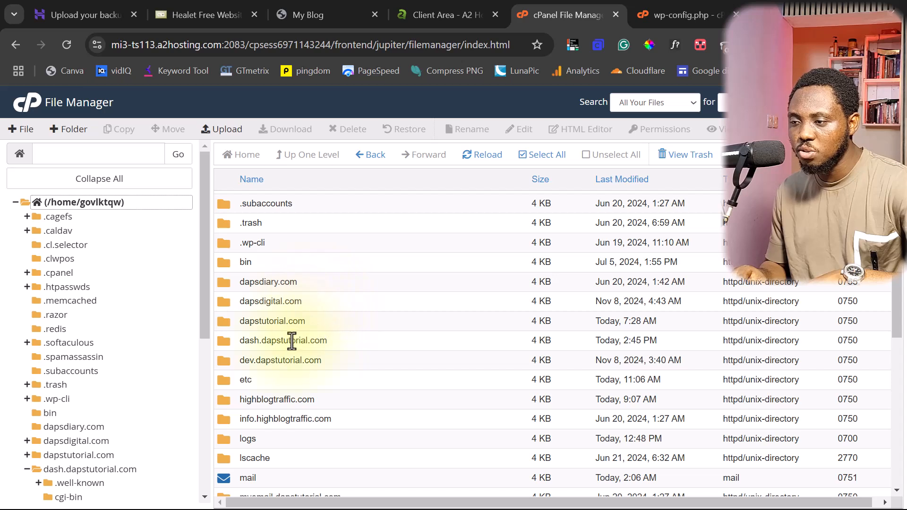
pyautogui.click(336, 342)
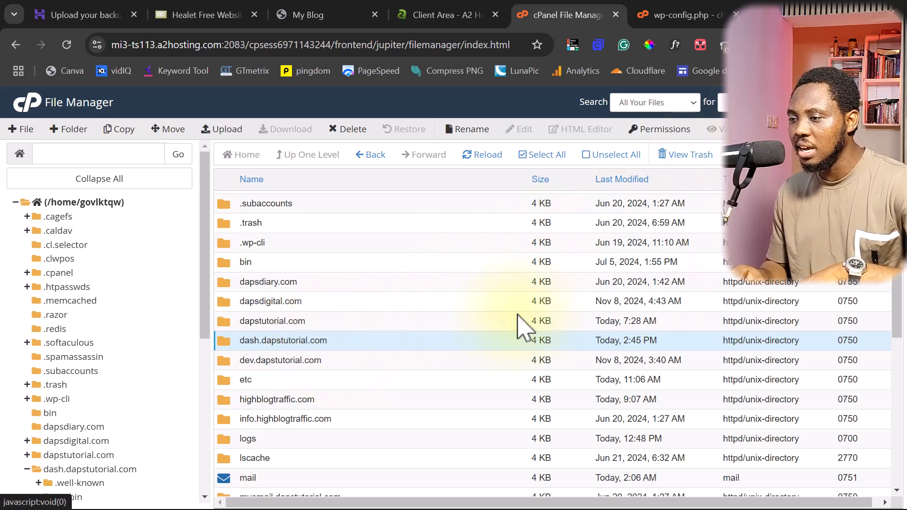
pyautogui.rightClick(360, 340)
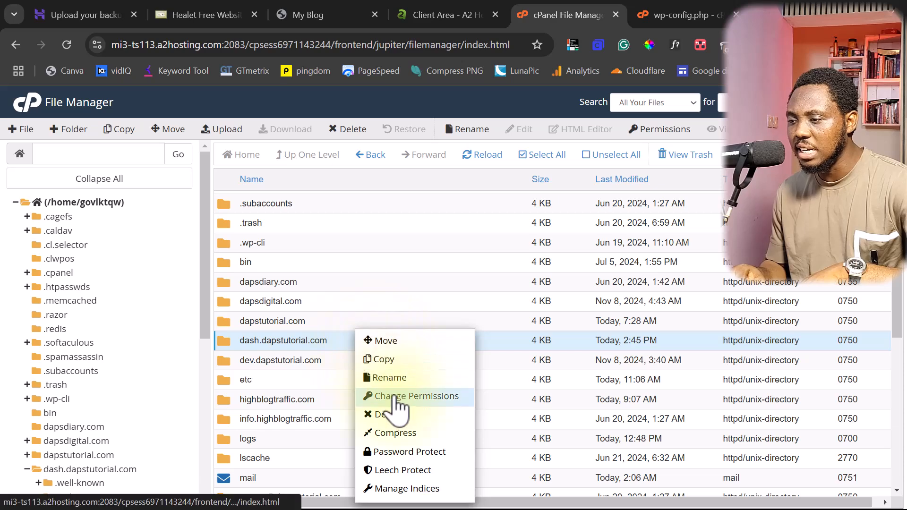
pyautogui.click(390, 434)
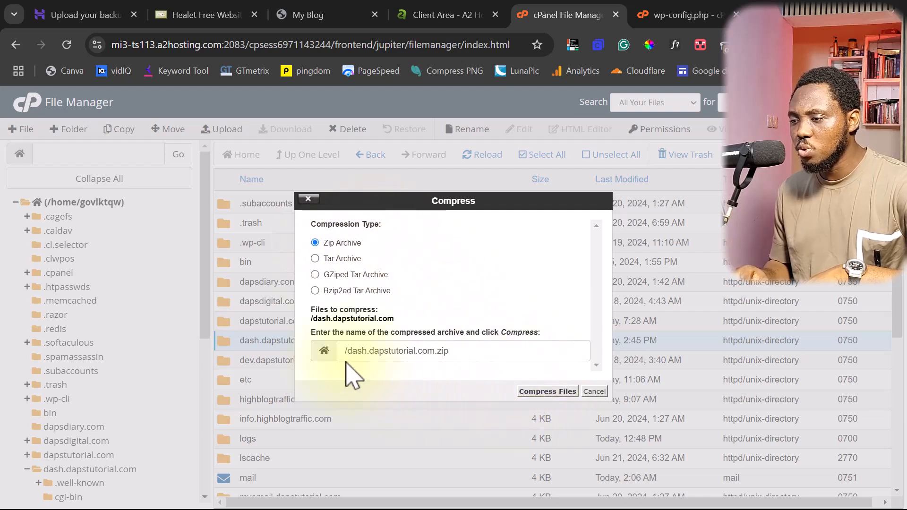
pyautogui.click(530, 393)
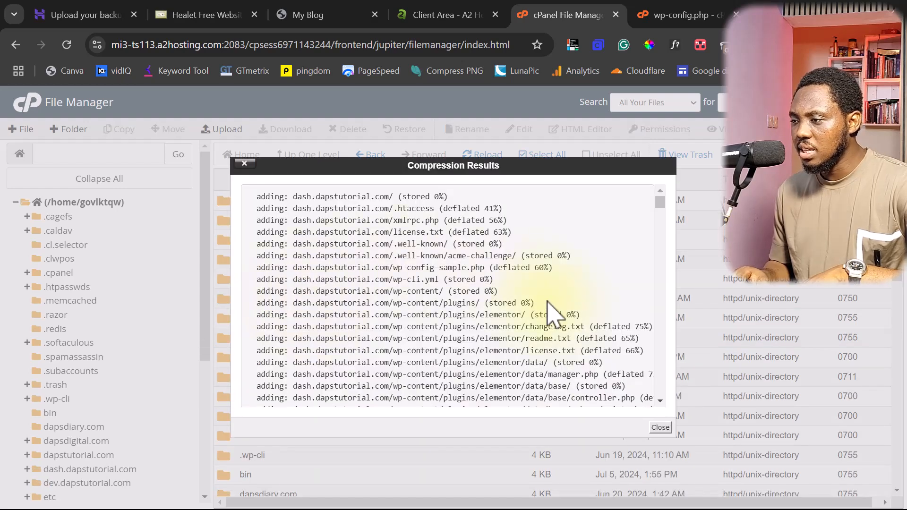
pyautogui.click(661, 428)
# Find dash.dapstutorial.com.zip in the home directory and download it to the computer.
pyautogui.scroll(-8, 373, 263)
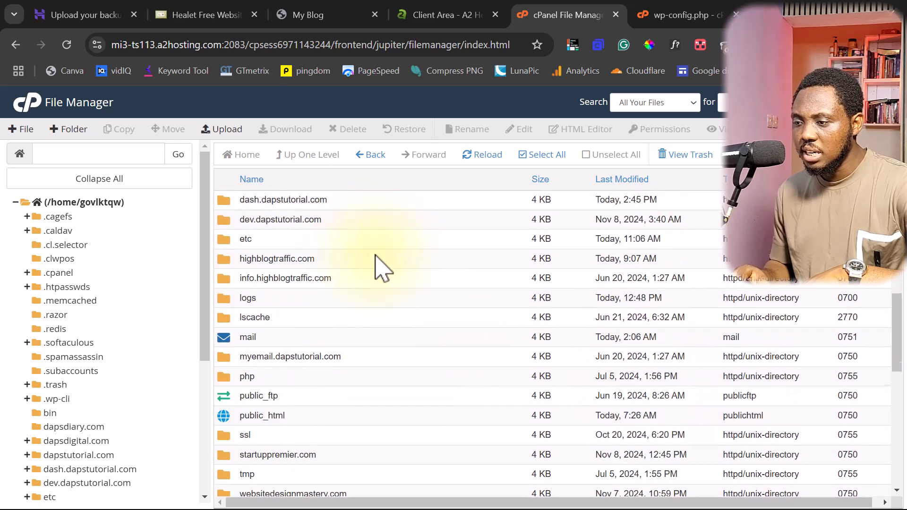
pyautogui.scroll(-7, 380, 283)
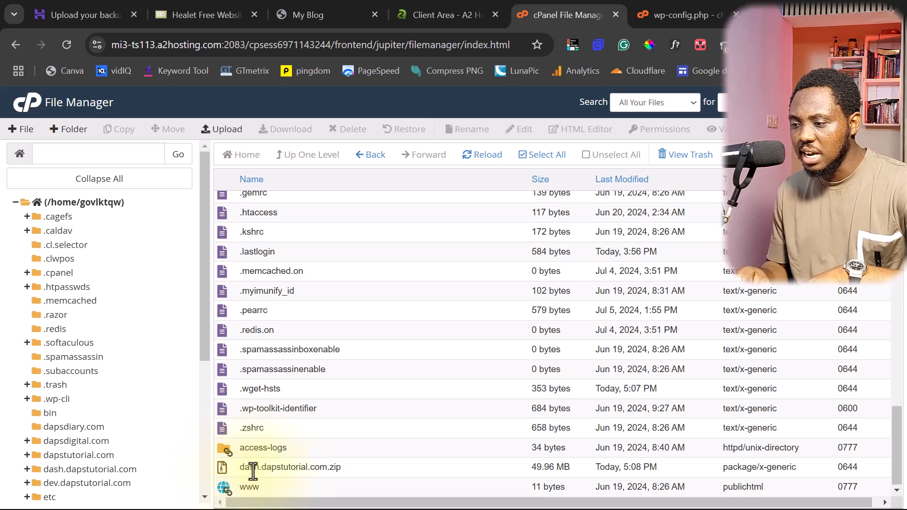
pyautogui.click(379, 468)
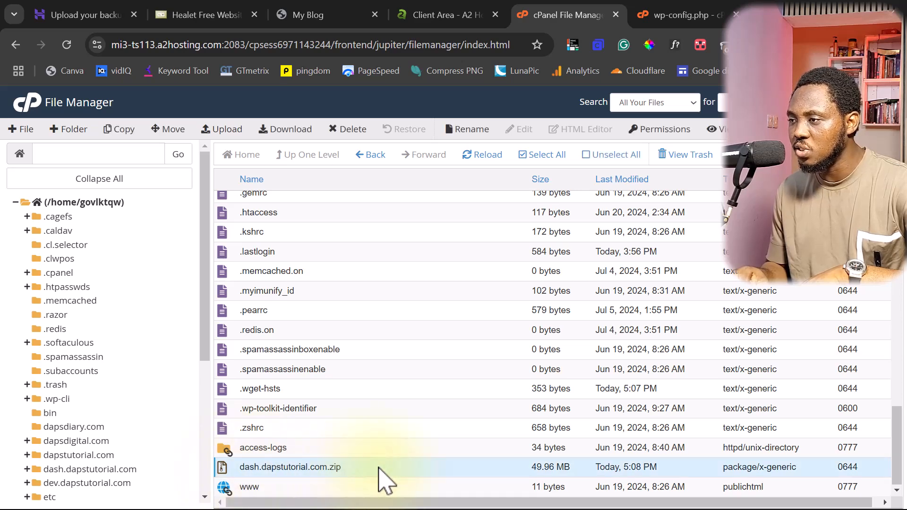
pyautogui.rightClick(379, 473)
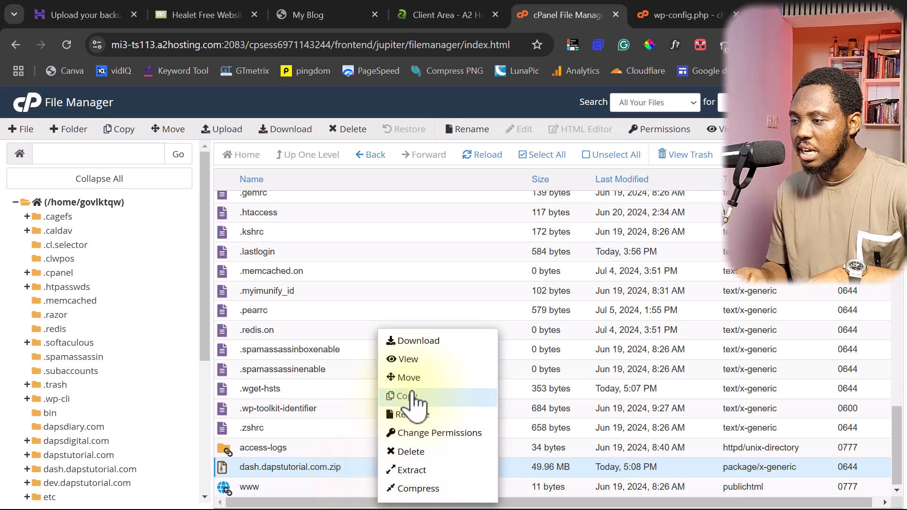
pyautogui.click(416, 340)
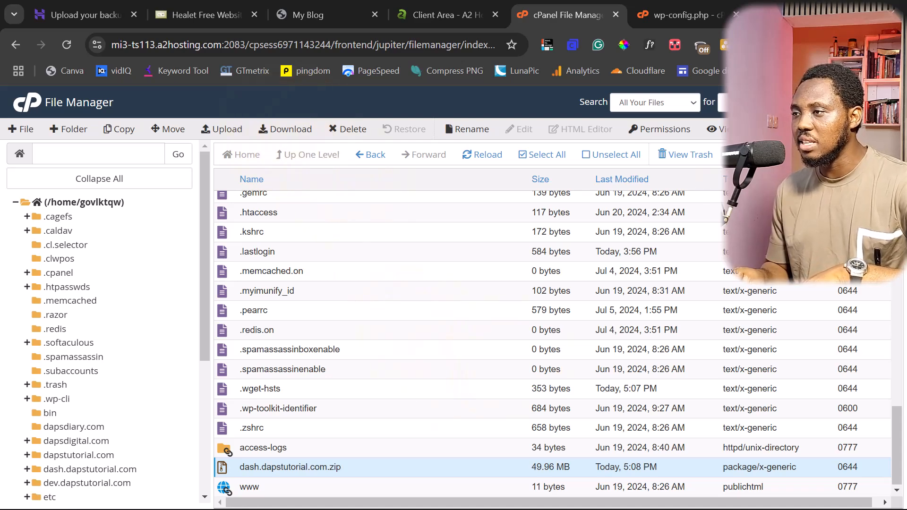
# Go from File Manager to phpMyAdmin, recheck the database name in wp-config.php, and open the database govlktqw_a2wp966.
pyautogui.scroll(3, 331, 243)
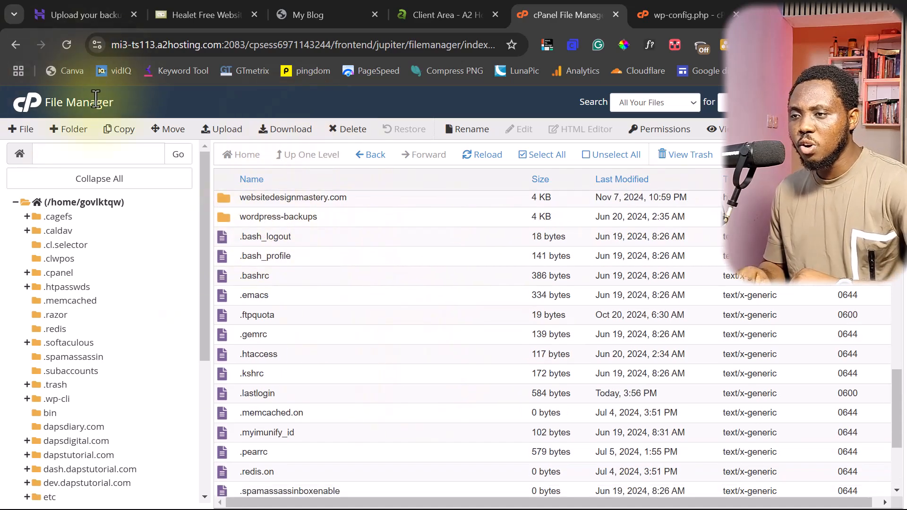
pyautogui.click(28, 104)
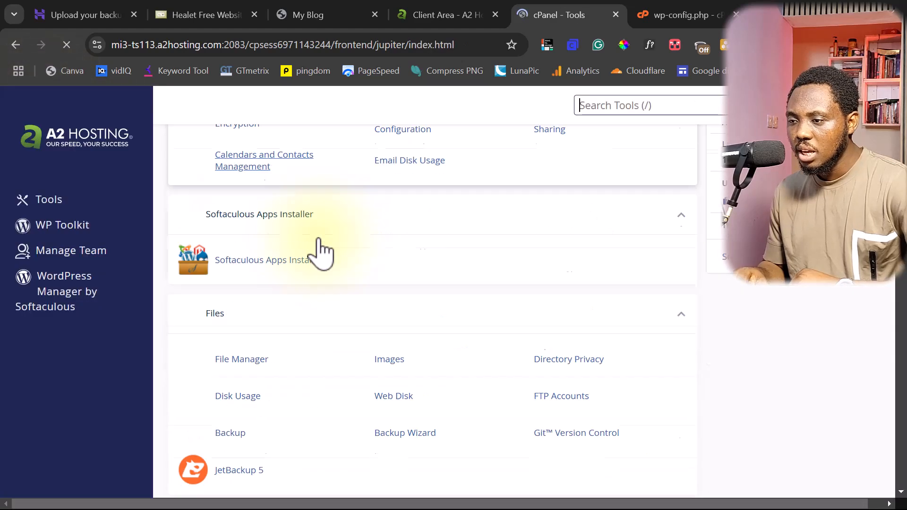
pyautogui.scroll(-4, 318, 253)
pyautogui.scroll(-4, 320, 252)
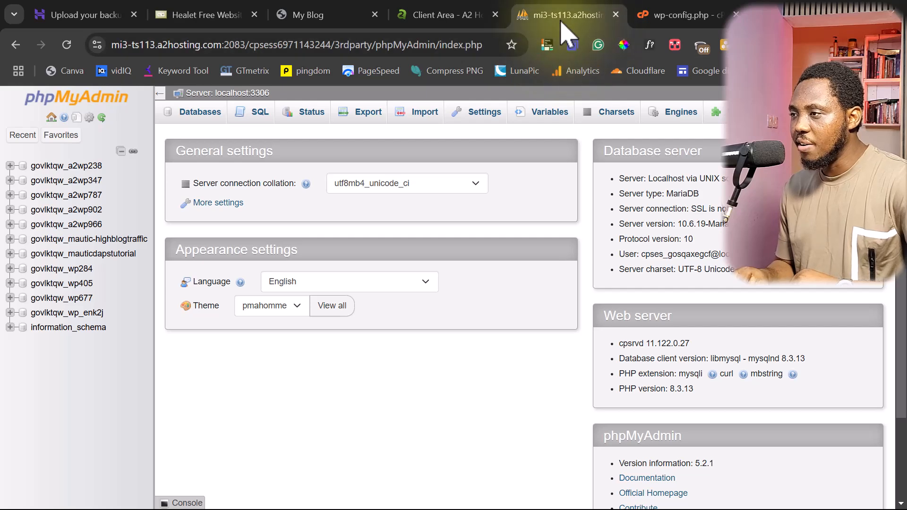
pyautogui.click(678, 19)
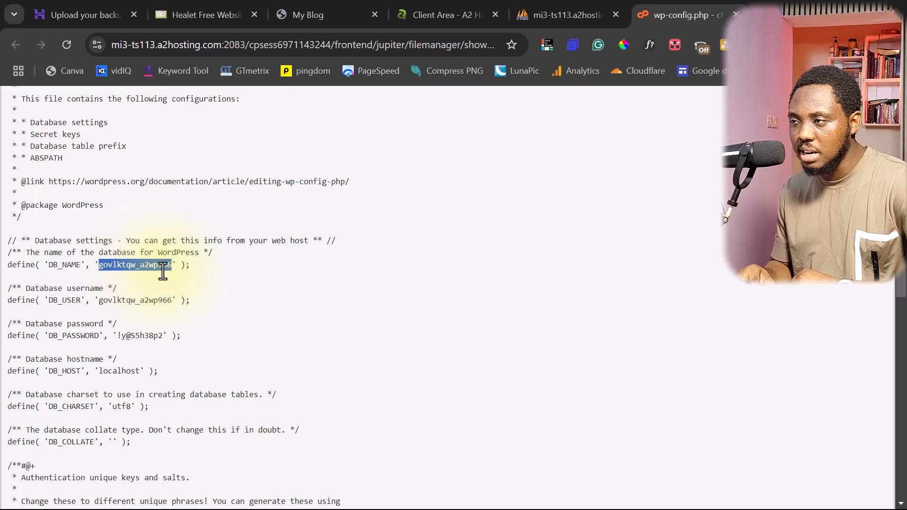
pyautogui.click(565, 19)
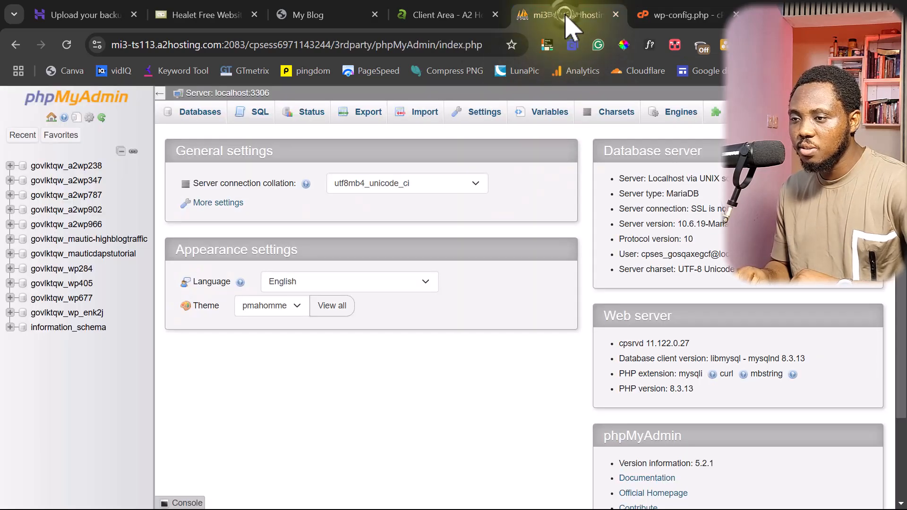
pyautogui.click(67, 225)
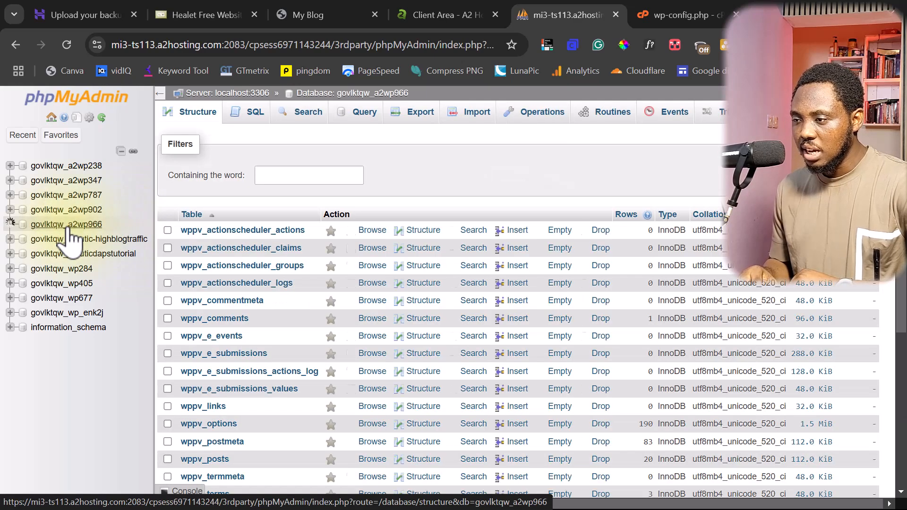
# Export all tables of the govlktqw_a2wp966 database using the Quick method in SQL format.
pyautogui.scroll(-5, 281, 307)
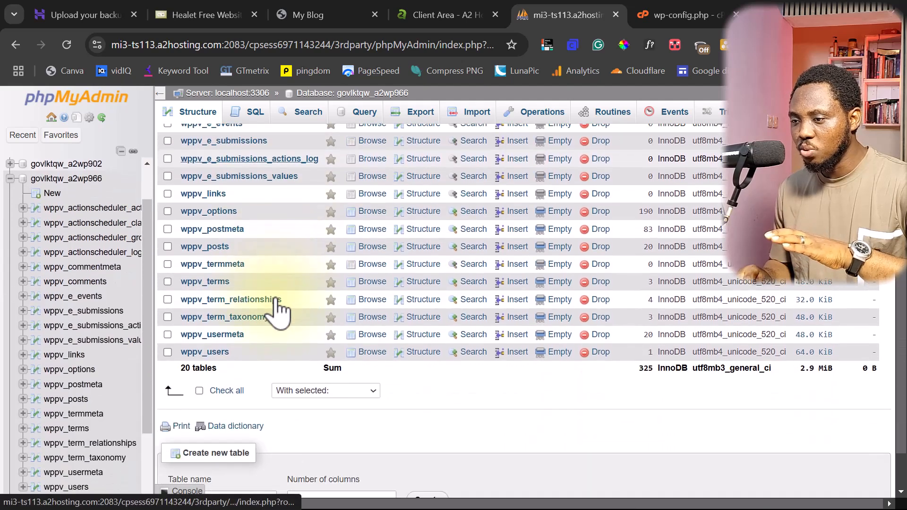
pyautogui.click(199, 390)
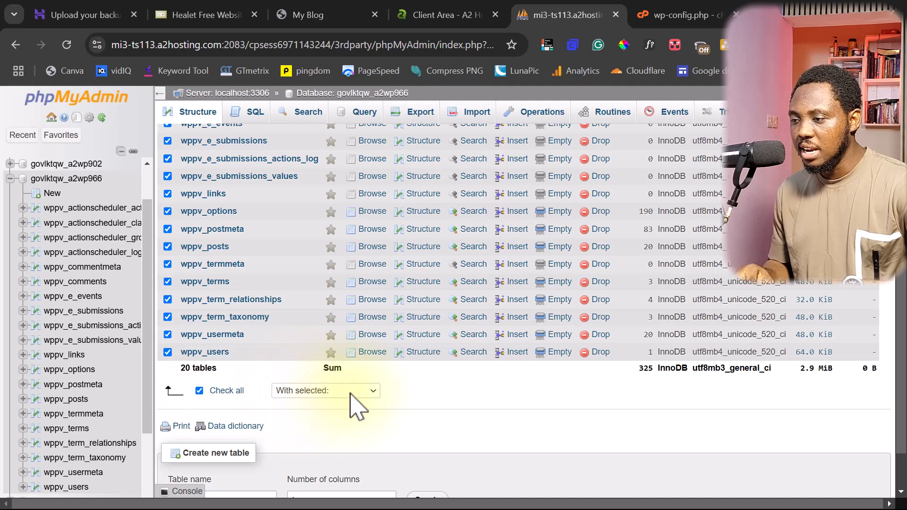
pyautogui.click(352, 393)
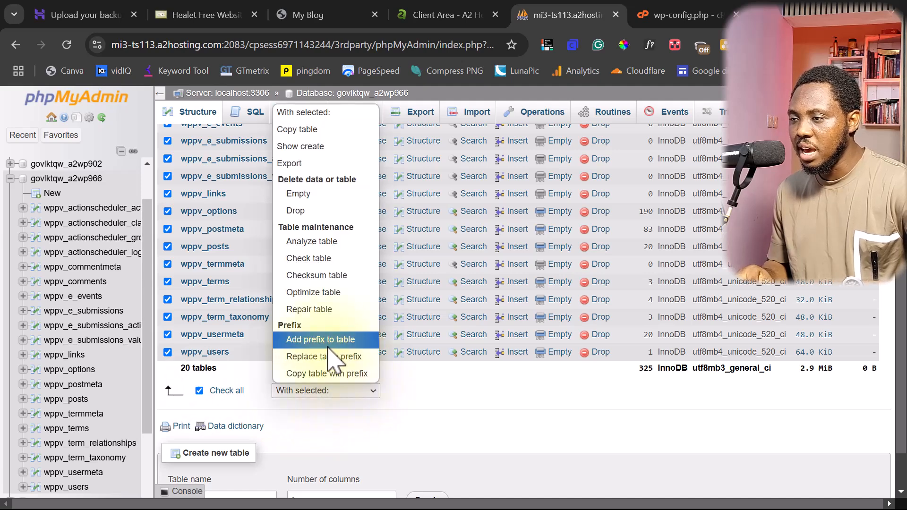
pyautogui.click(293, 163)
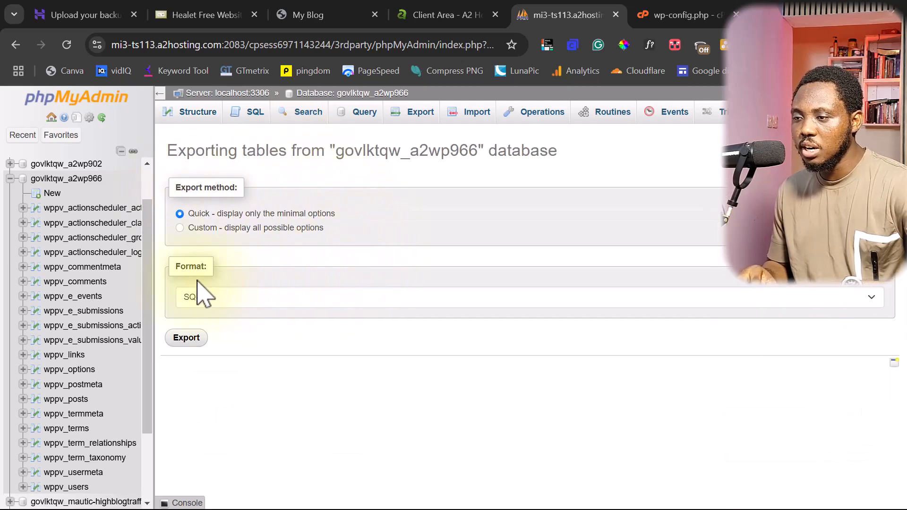
pyautogui.click(186, 340)
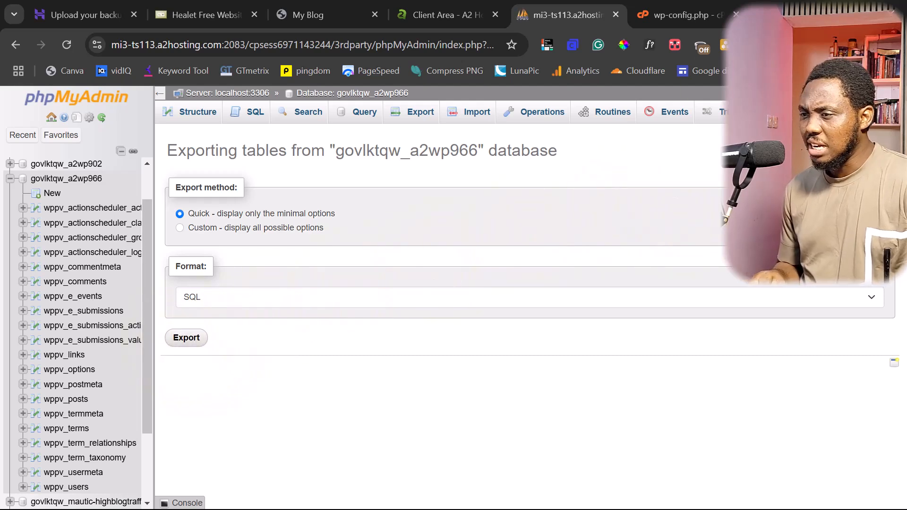
# Switch to Hostinger's migration form and upload dash.dapstutorial.com.zip and govlktqw_a2wp966.sql from the recent downloads as backup files.
pyautogui.click(75, 15)
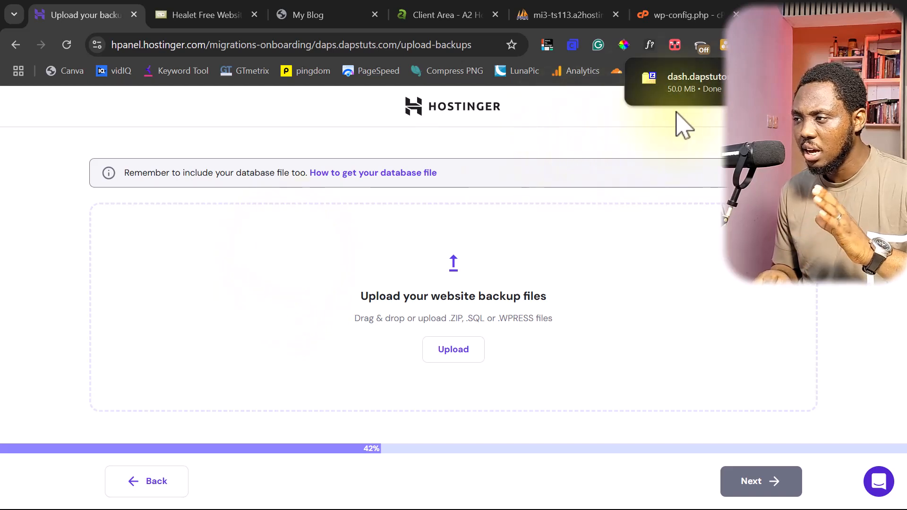
pyautogui.moveTo(694, 81); pyautogui.dragTo(391, 309)
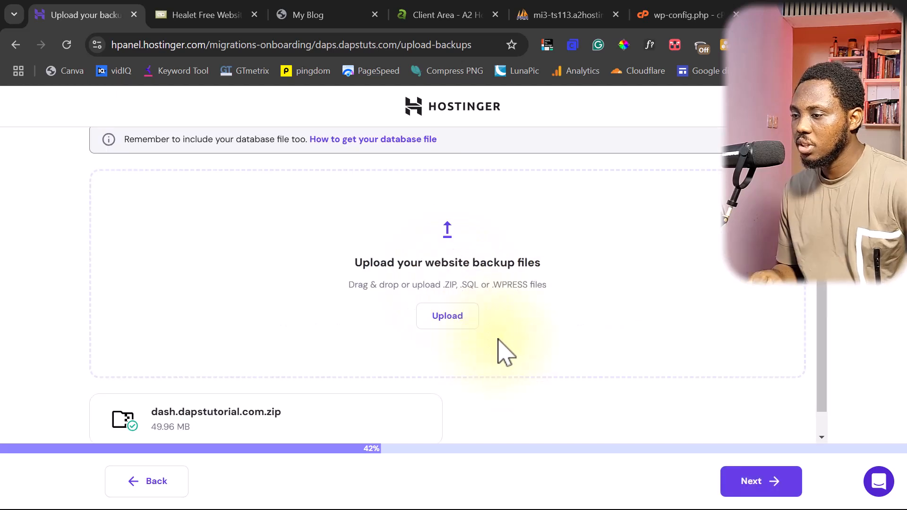
pyautogui.scroll(-1, 499, 331)
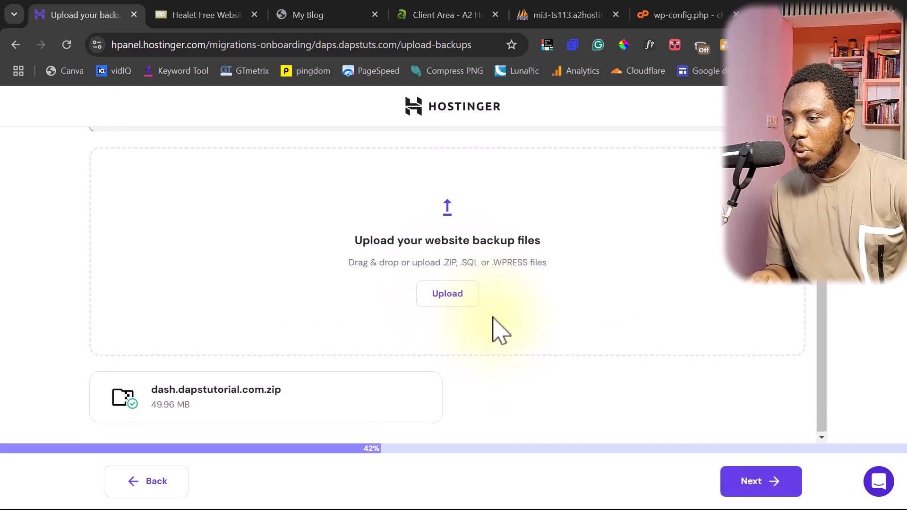
pyautogui.scroll(1, 501, 355)
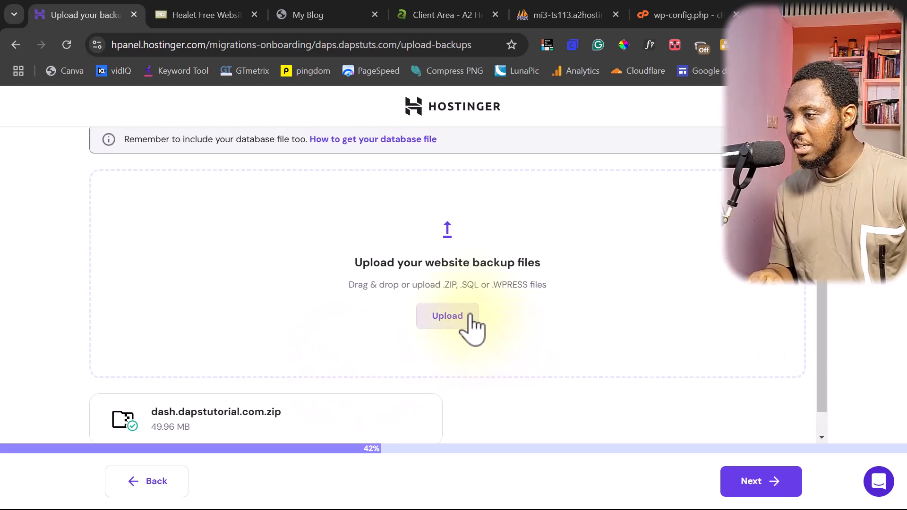
pyautogui.click(842, 45)
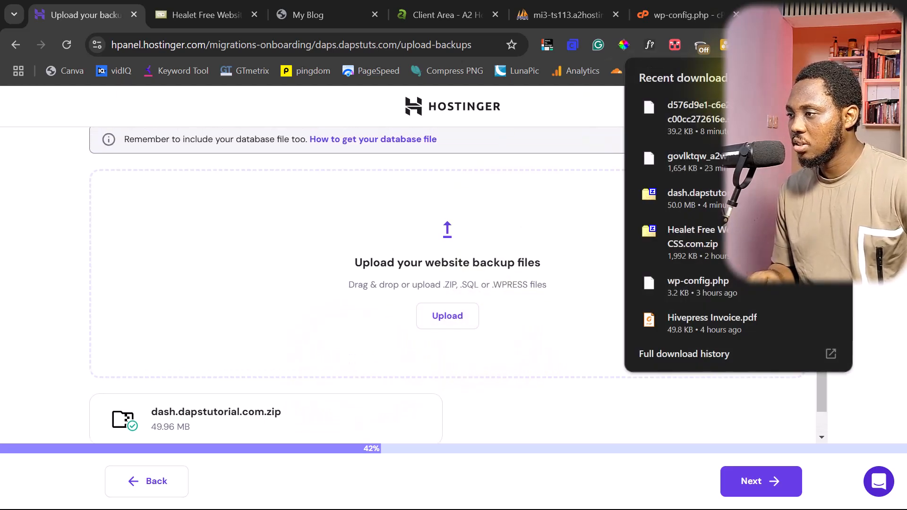
pyautogui.moveTo(710, 160); pyautogui.dragTo(384, 284)
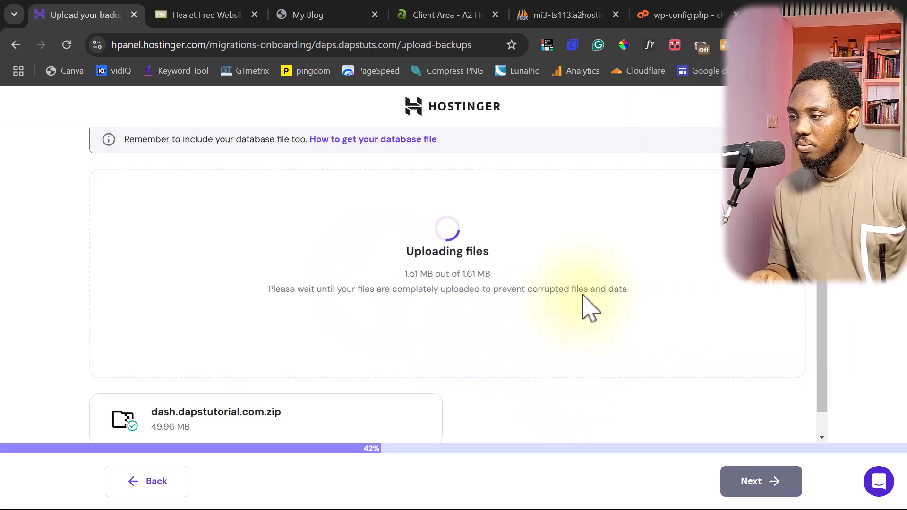
pyautogui.scroll(-1, 614, 305)
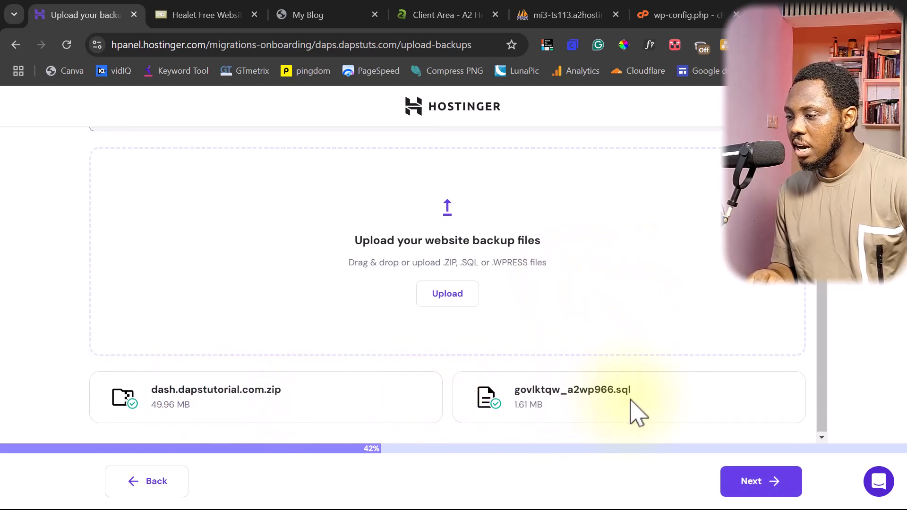
# Continue to the migration summary, review it and submit the migration request for daps.dapstuts.com.
pyautogui.click(755, 489)
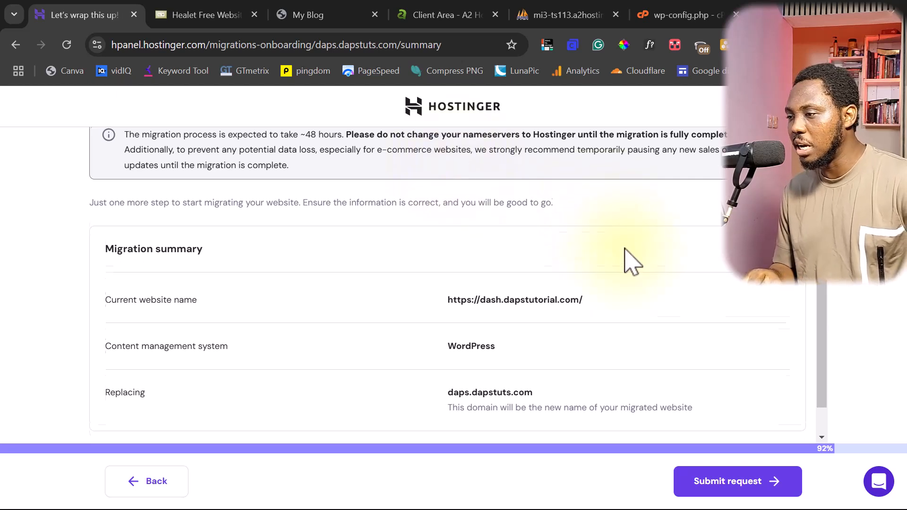
pyautogui.scroll(-1, 631, 264)
pyautogui.click(720, 480)
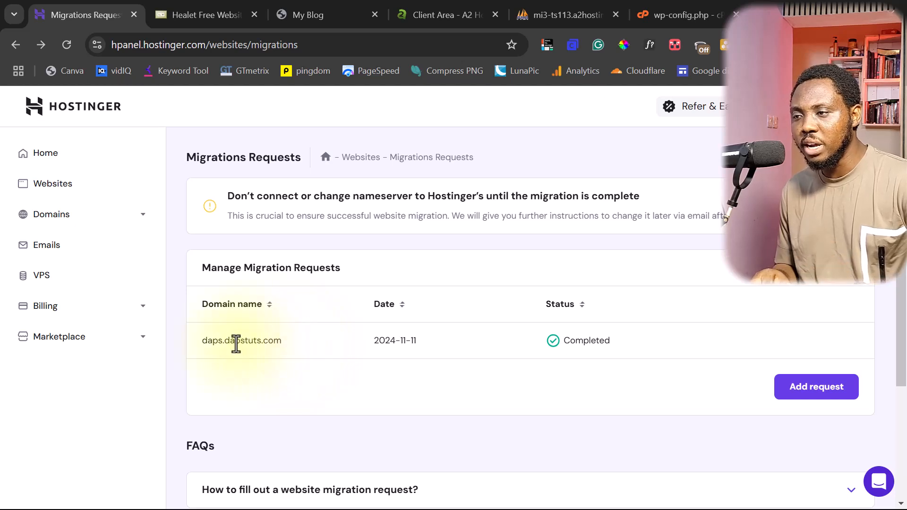
# Go to the Websites list in Hostinger and open the migrated site daps.dapstuts.com.
pyautogui.click(46, 184)
pyautogui.scroll(-5, 332, 304)
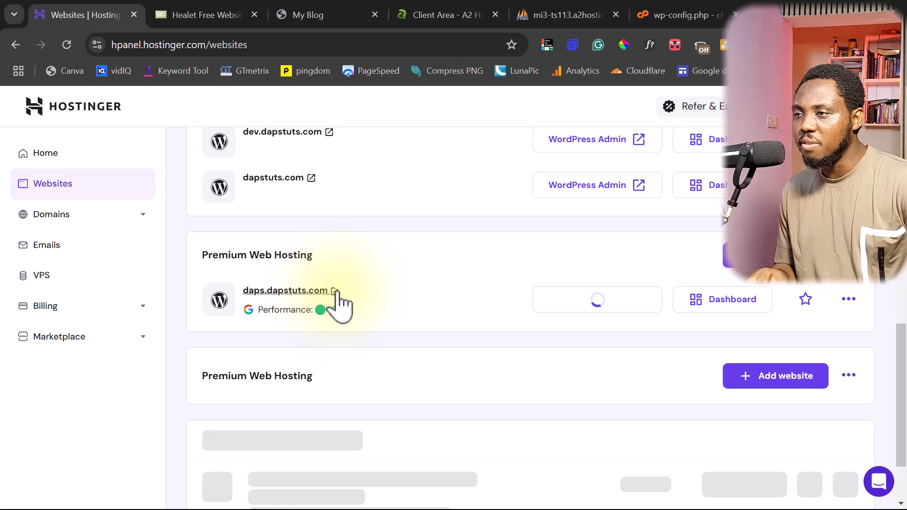
pyautogui.click(336, 291)
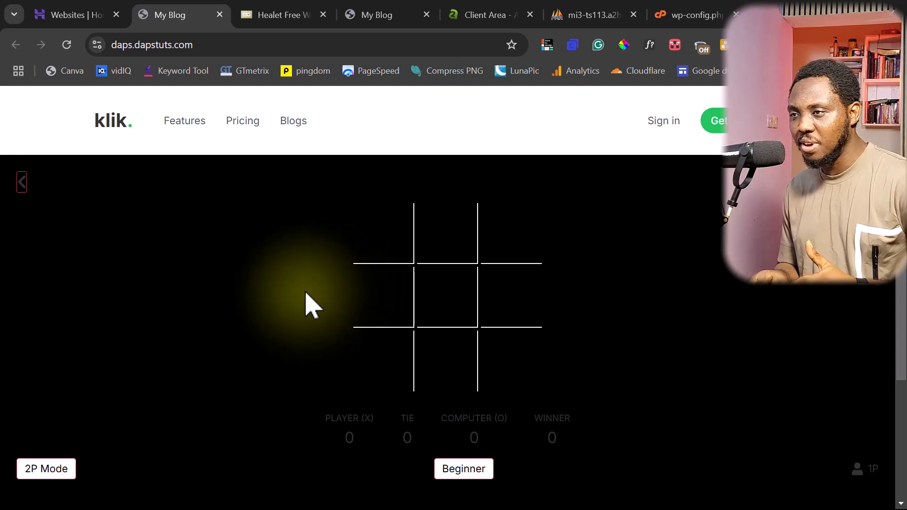
# Switch to the original site dash.dapstutorial.com and play its tic-tac-toe game as a reference for the migrated copy.
pyautogui.click(383, 17)
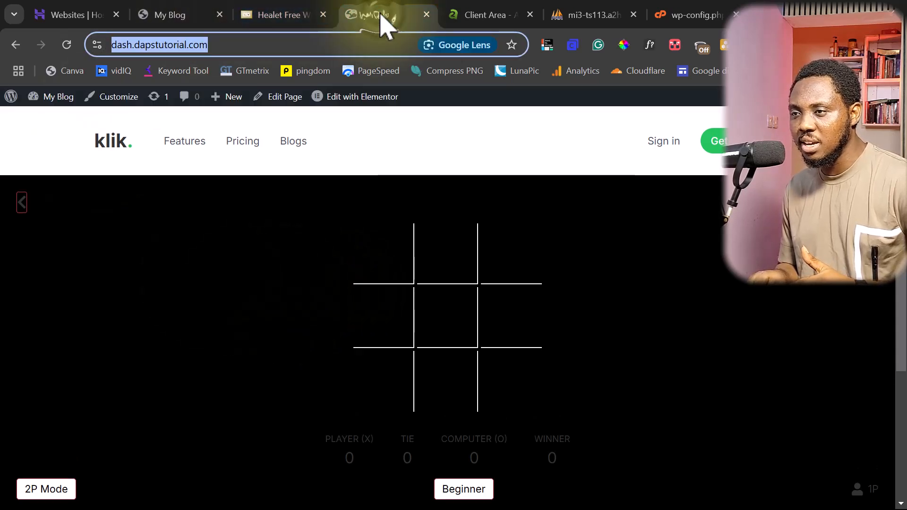
pyautogui.click(380, 277)
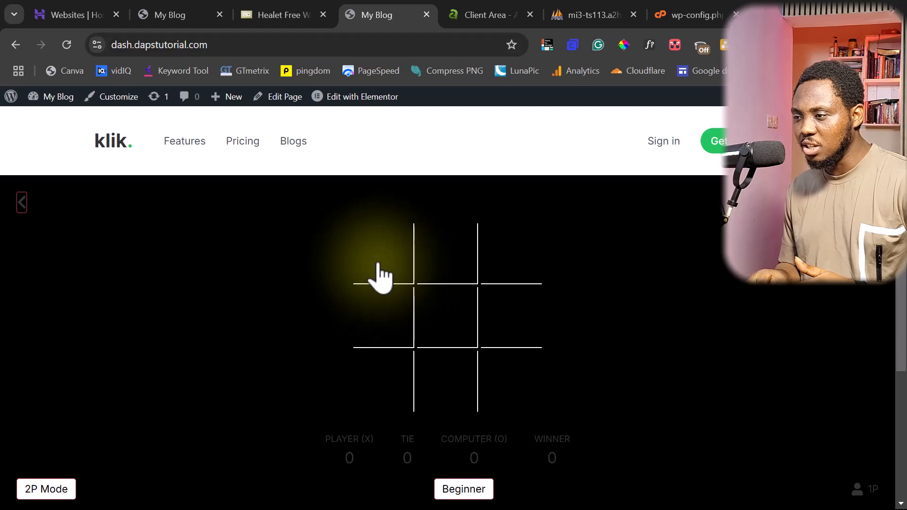
pyautogui.click(437, 272)
pyautogui.click(448, 326)
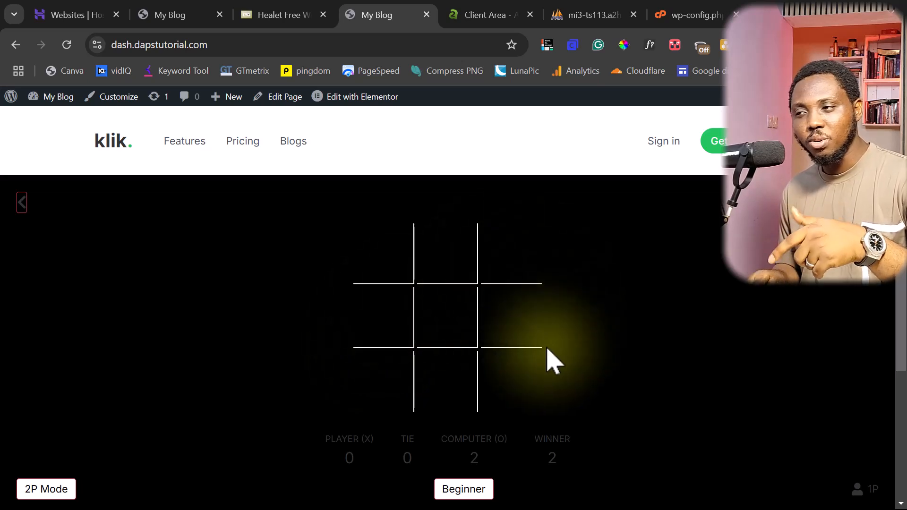
pyautogui.scroll(-3, 548, 340)
pyautogui.scroll(3, 542, 326)
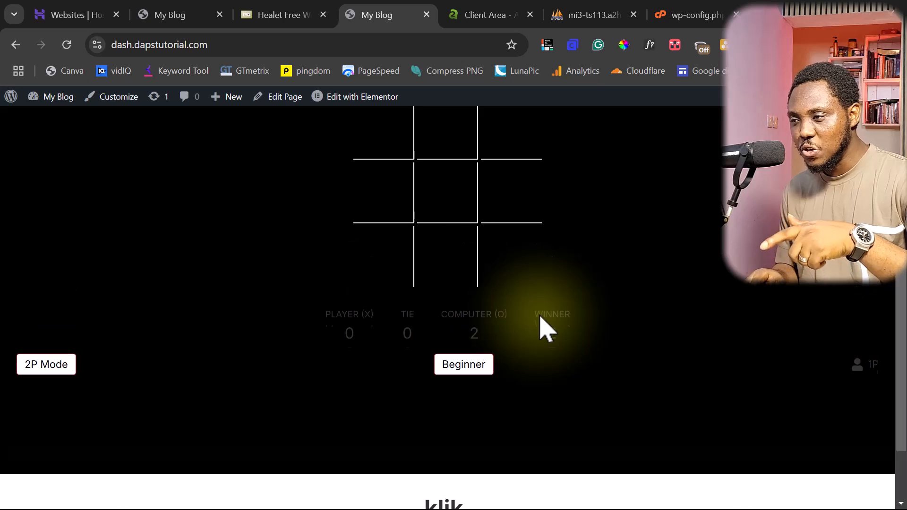
pyautogui.click(503, 326)
pyautogui.click(507, 276)
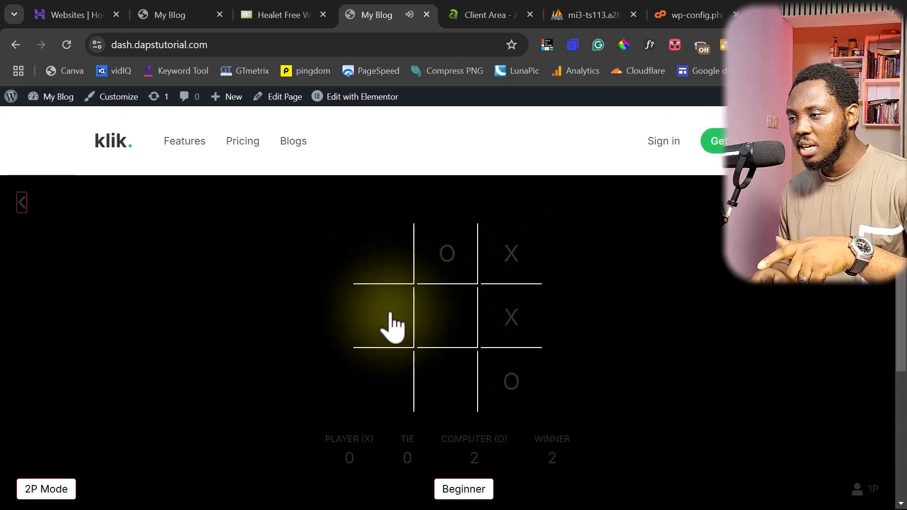
pyautogui.click(382, 275)
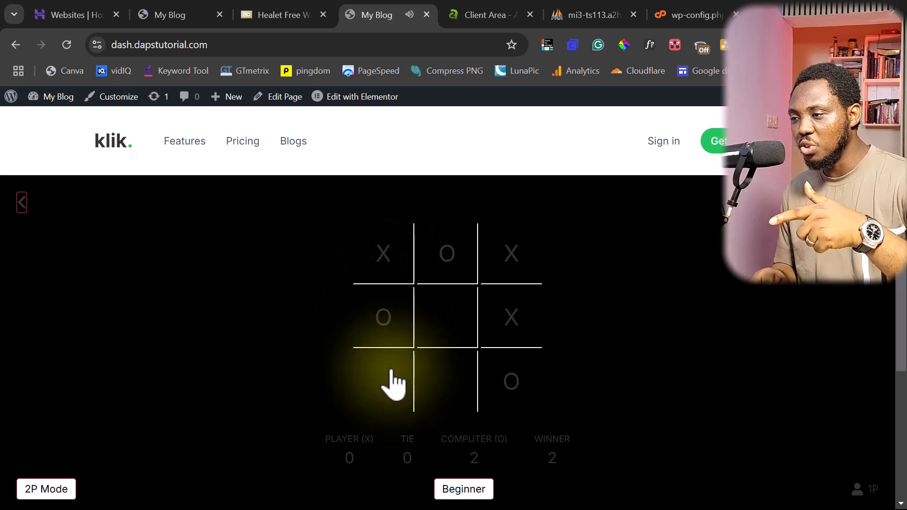
pyautogui.click(440, 312)
pyautogui.click(396, 390)
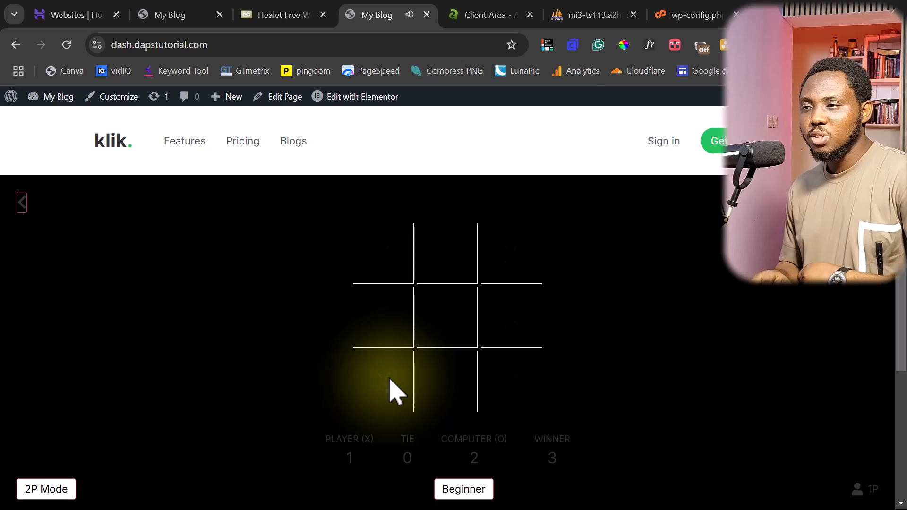
# Return to daps.dapstuts.com, check its address and test the tic-tac-toe game against the original site.
pyautogui.click(161, 17)
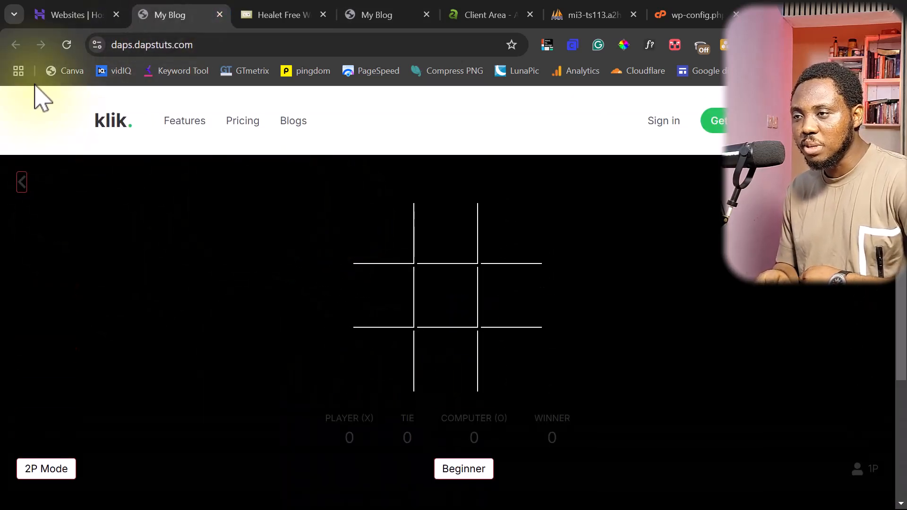
pyautogui.moveTo(210, 44); pyautogui.dragTo(99, 49)
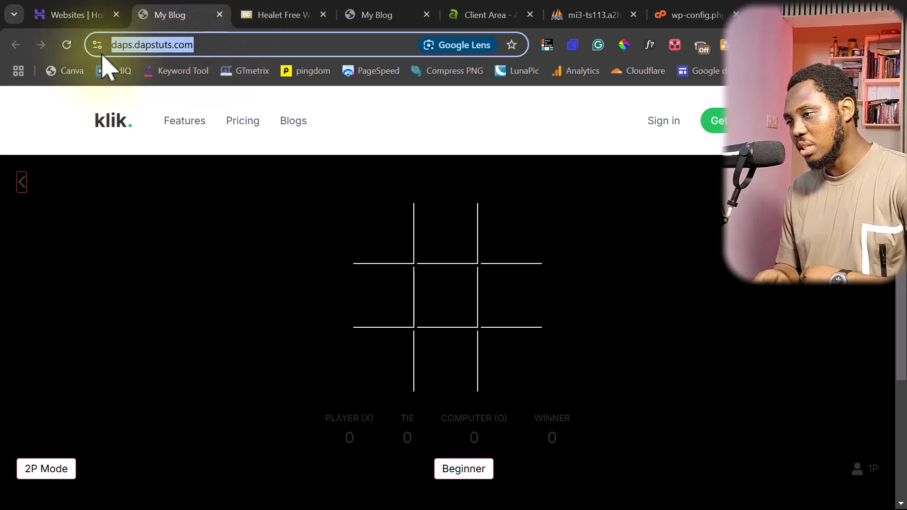
pyautogui.click(385, 234)
pyautogui.click(451, 235)
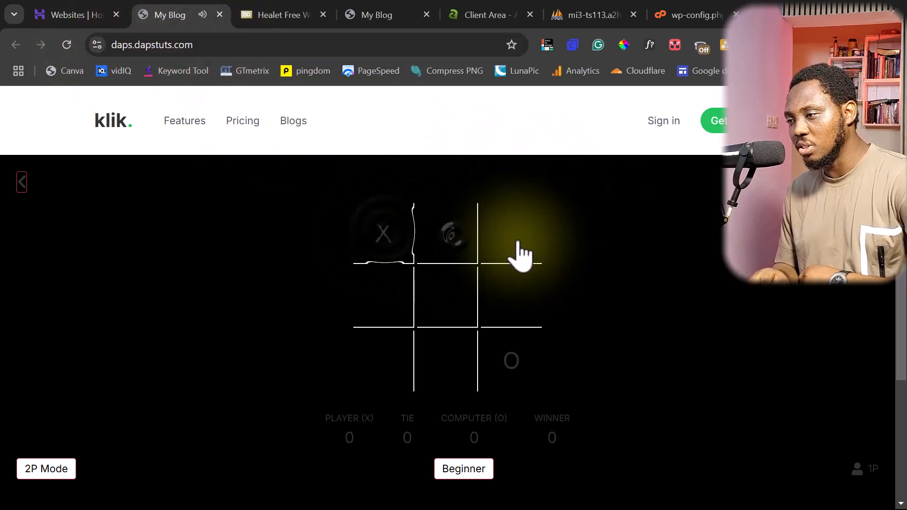
pyautogui.click(520, 246)
pyautogui.click(515, 286)
pyautogui.click(379, 304)
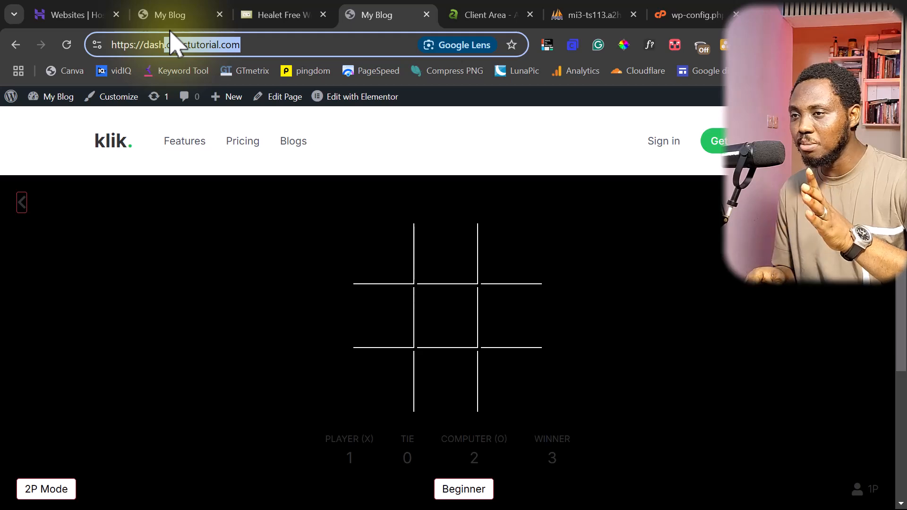
# Go back to Hostinger and start adding an empty PHP/HTML website on the Premium Web Hosting plan that has no websites.
pyautogui.click(62, 15)
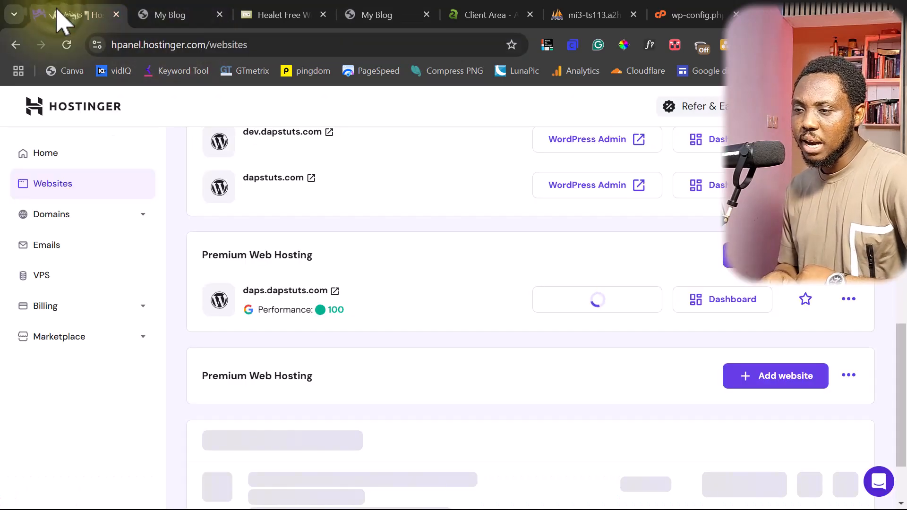
pyautogui.click(51, 159)
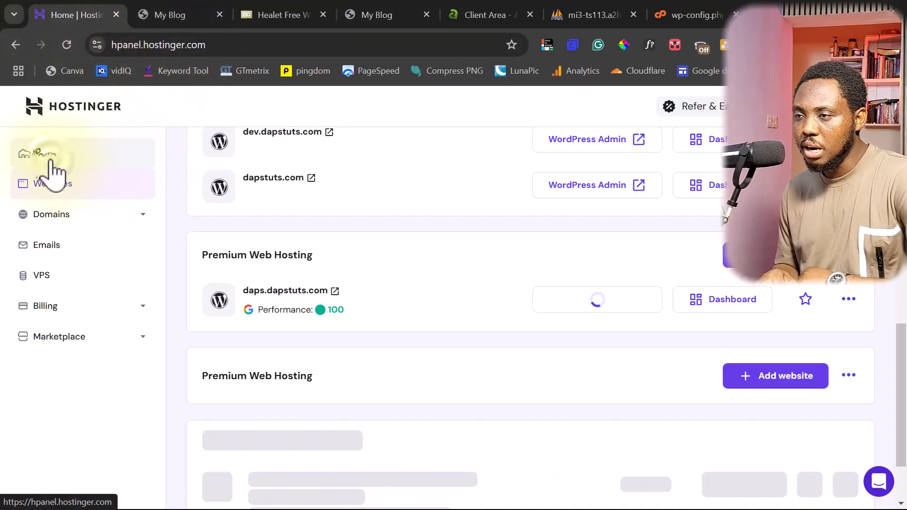
pyautogui.scroll(-10, 265, 265)
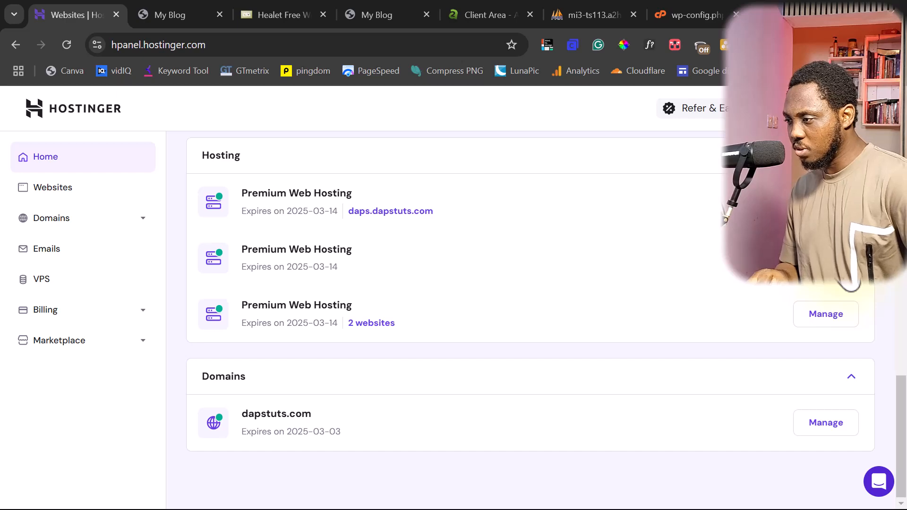
pyautogui.click(828, 263)
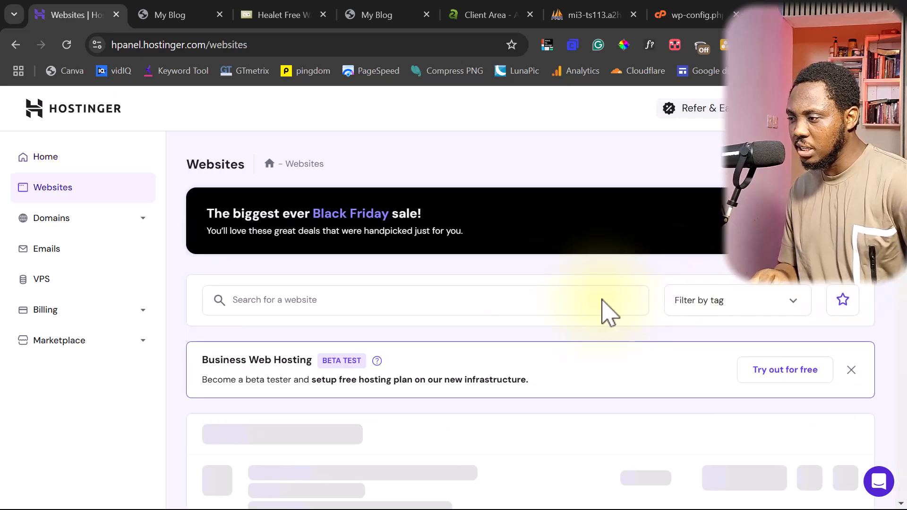
pyautogui.click(784, 352)
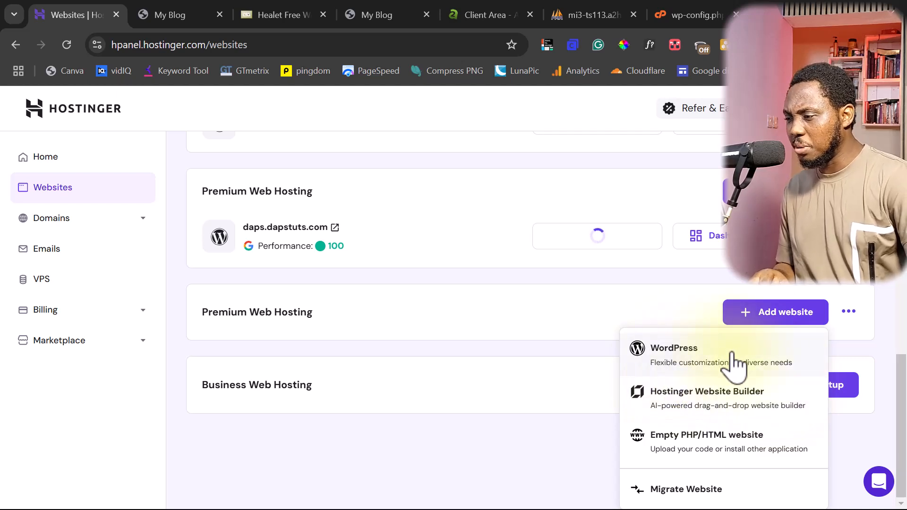
pyautogui.click(692, 447)
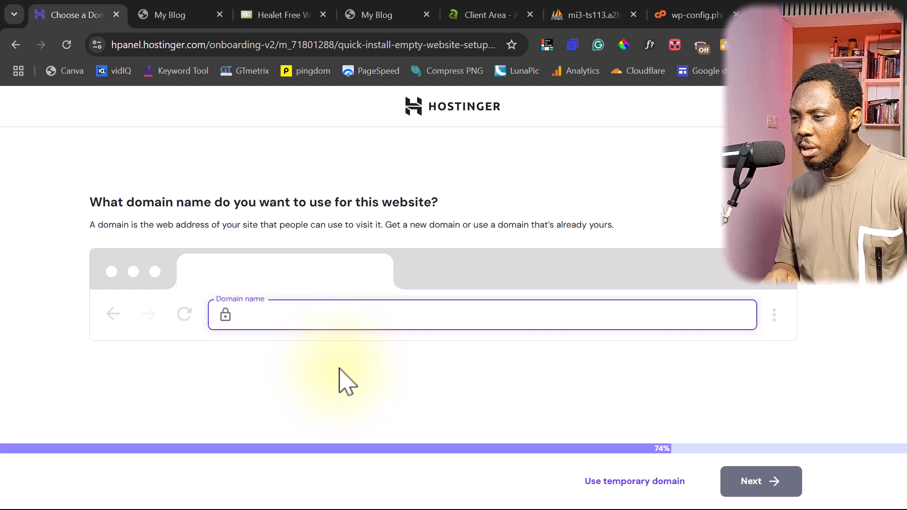
# Use a temporary domain for the new website and accept the United States, Massachusetts data center to finish the setup.
pyautogui.click(264, 319)
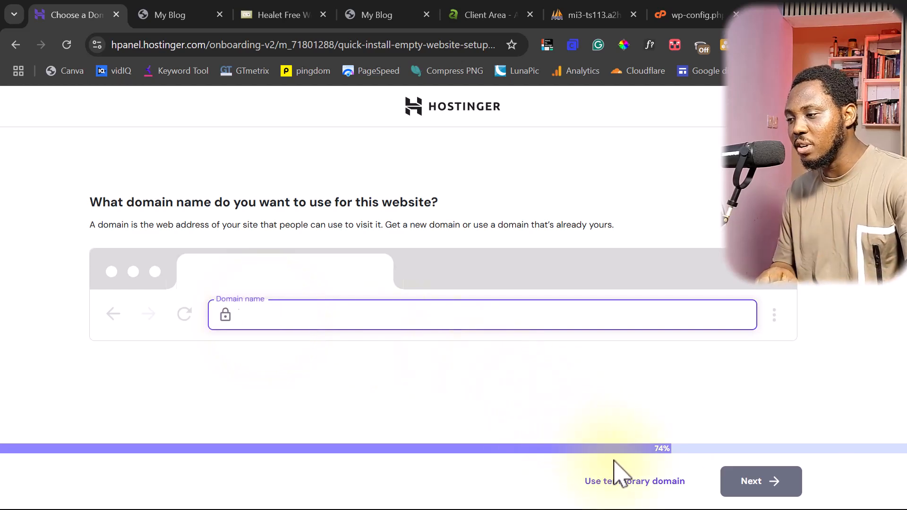
pyautogui.click(634, 481)
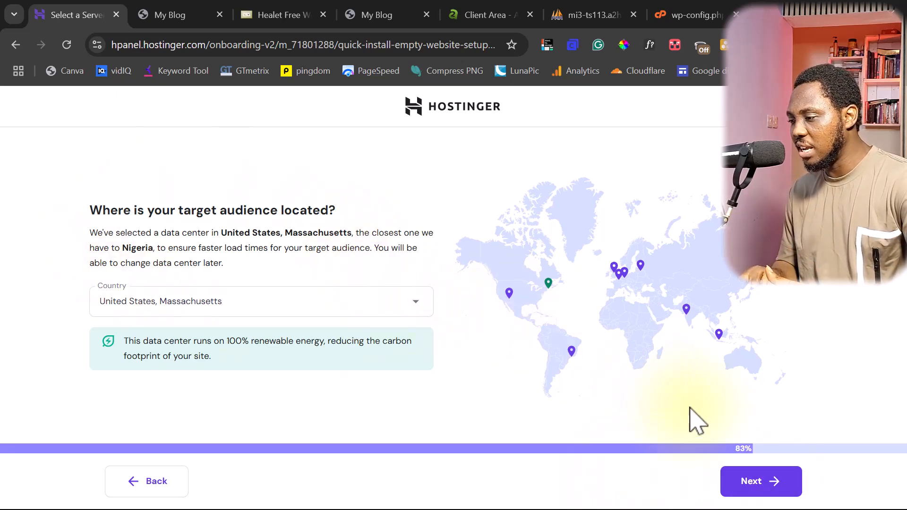
pyautogui.click(755, 484)
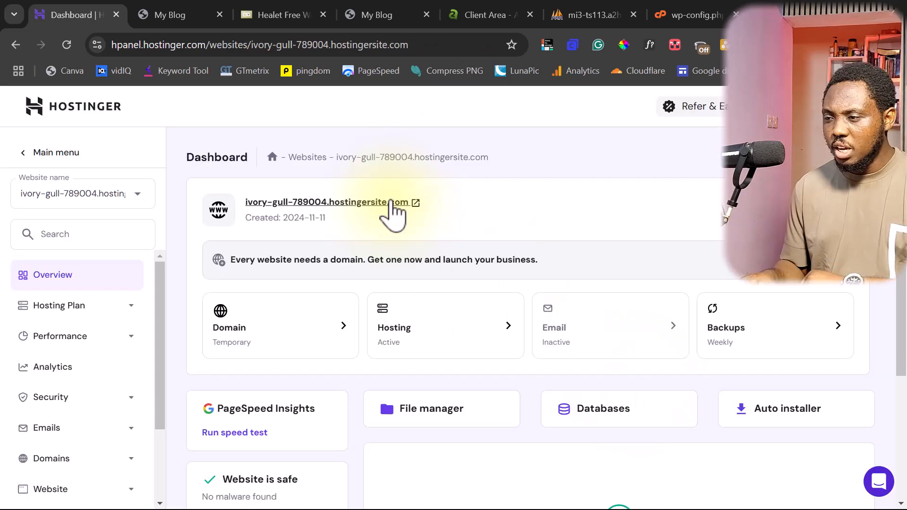
# Open the new website's file manager and go into the public_html folder.
pyautogui.scroll(-2, 401, 245)
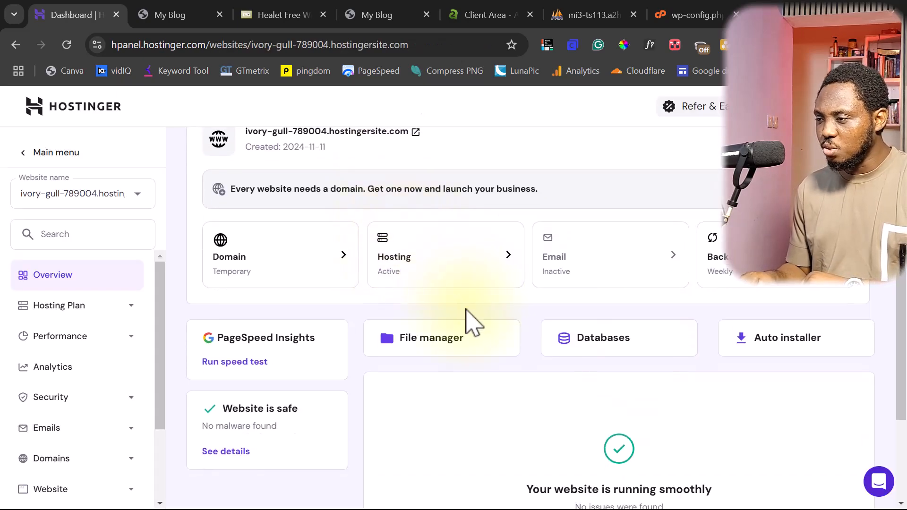
pyautogui.click(395, 342)
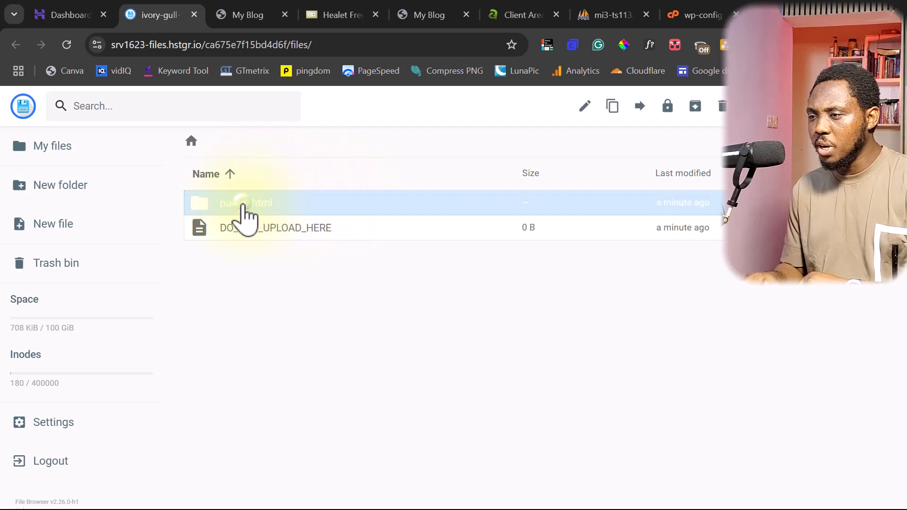
pyautogui.doubleClick(243, 203)
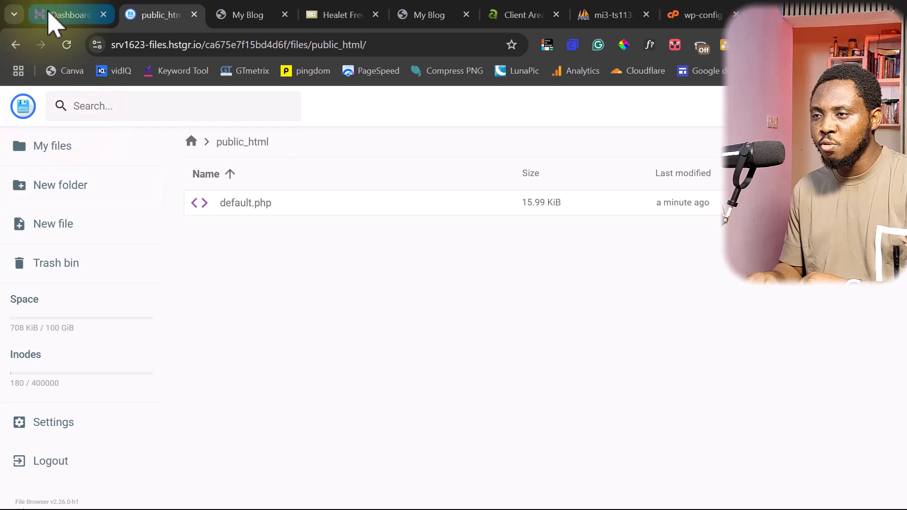
# Return to the website dashboard, open the temporary domain's site and look over its default page.
pyautogui.click(52, 19)
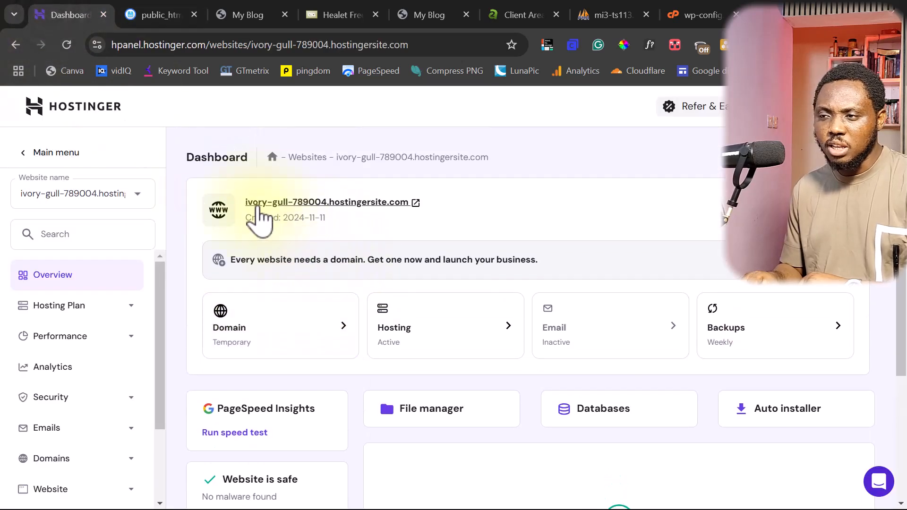
pyautogui.click(416, 203)
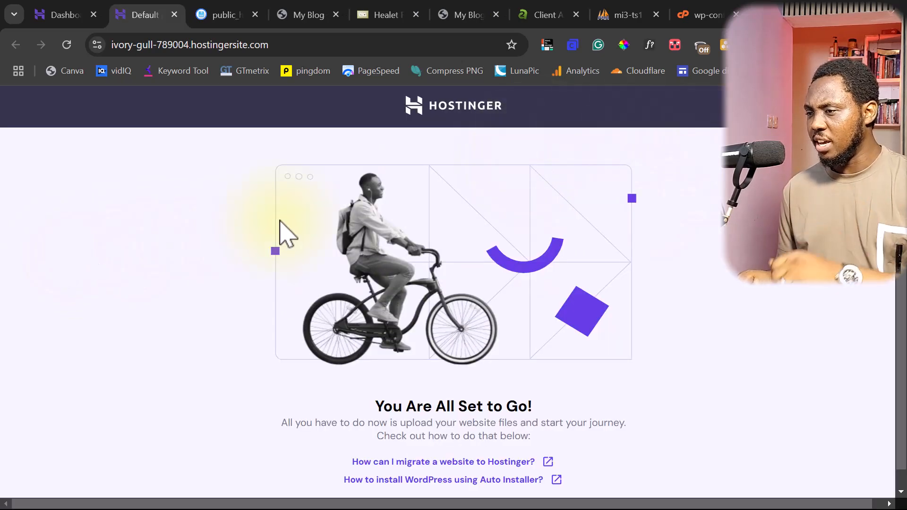
pyautogui.scroll(-1, 461, 250)
pyautogui.scroll(1, 454, 262)
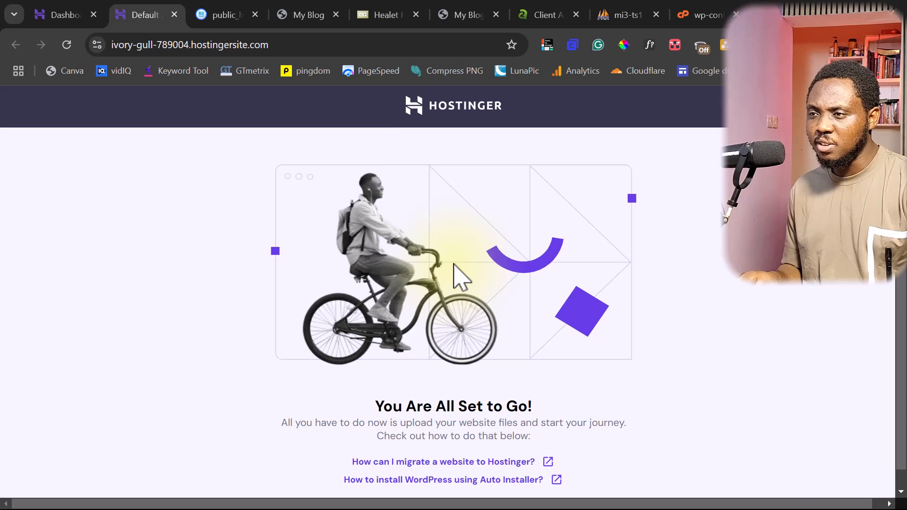
# Delete default.php from public_html immediately, skipping the trash bin, and reload the temporary domain's site.
pyautogui.click(219, 18)
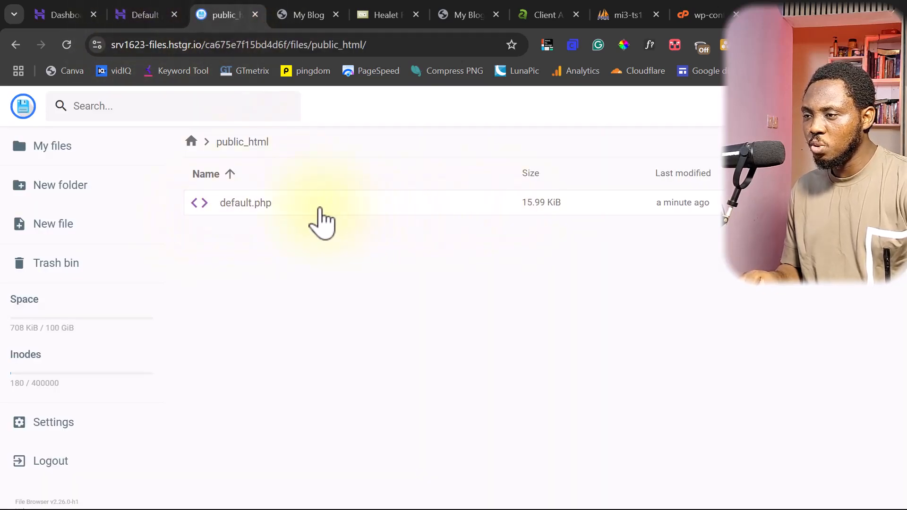
pyautogui.click(293, 208)
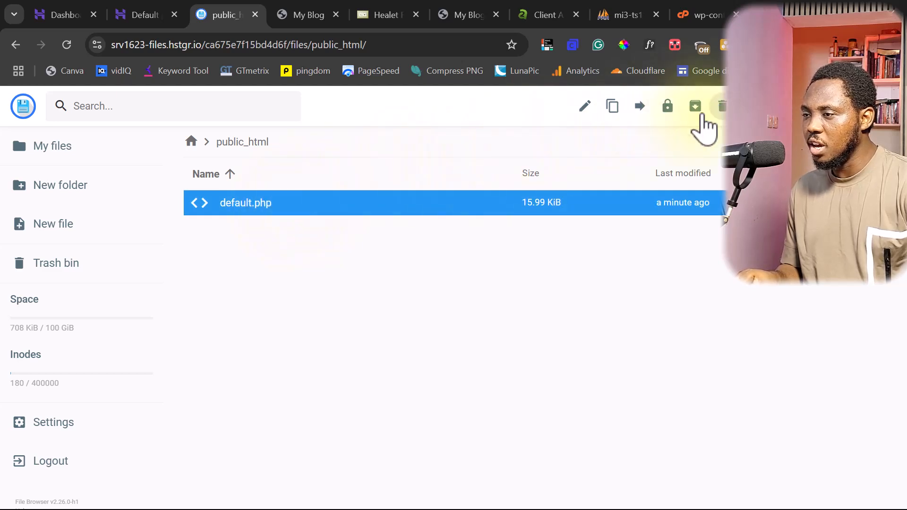
pyautogui.rightClick(362, 200)
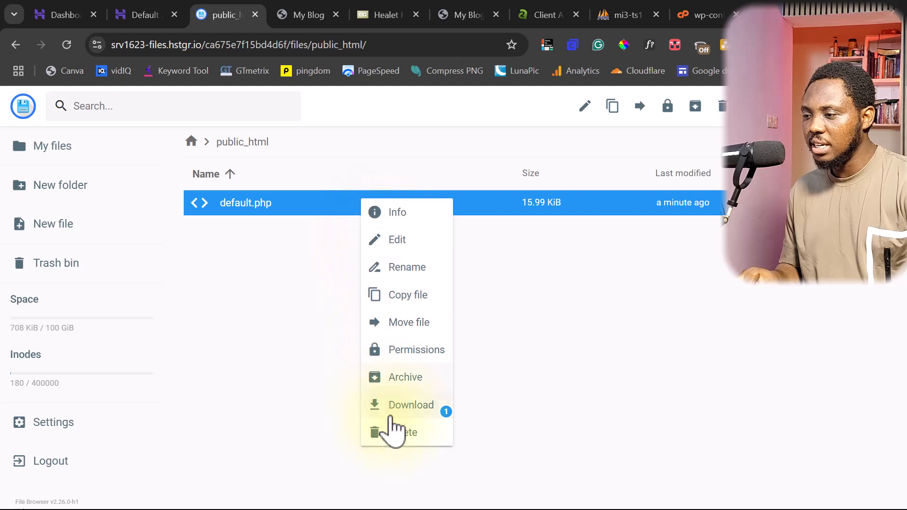
pyautogui.click(397, 432)
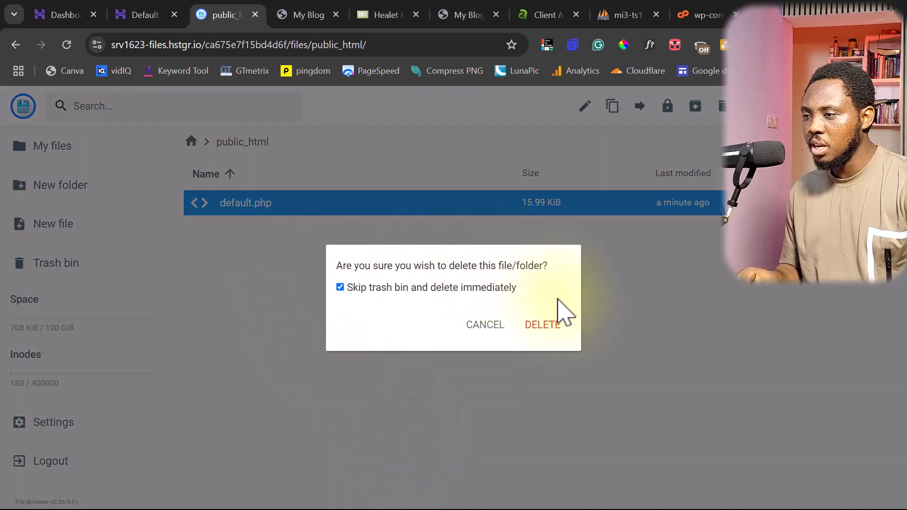
pyautogui.click(544, 329)
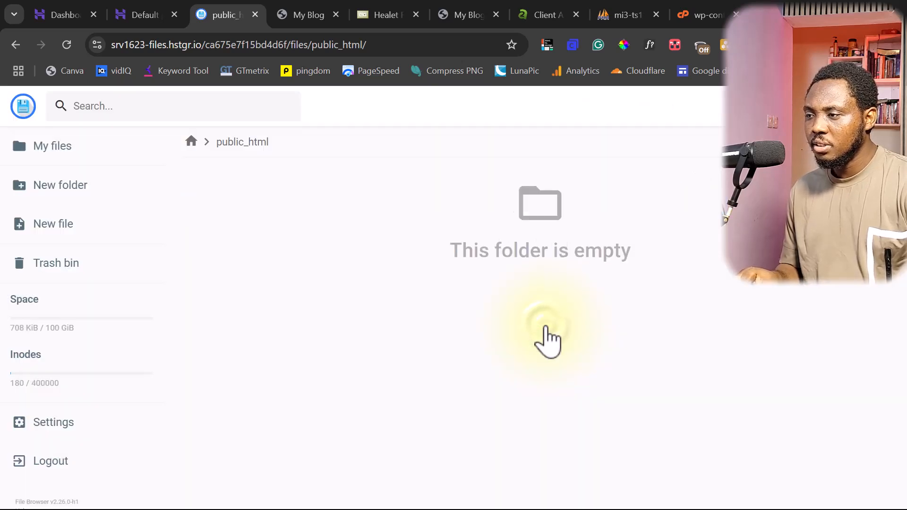
pyautogui.click(135, 15)
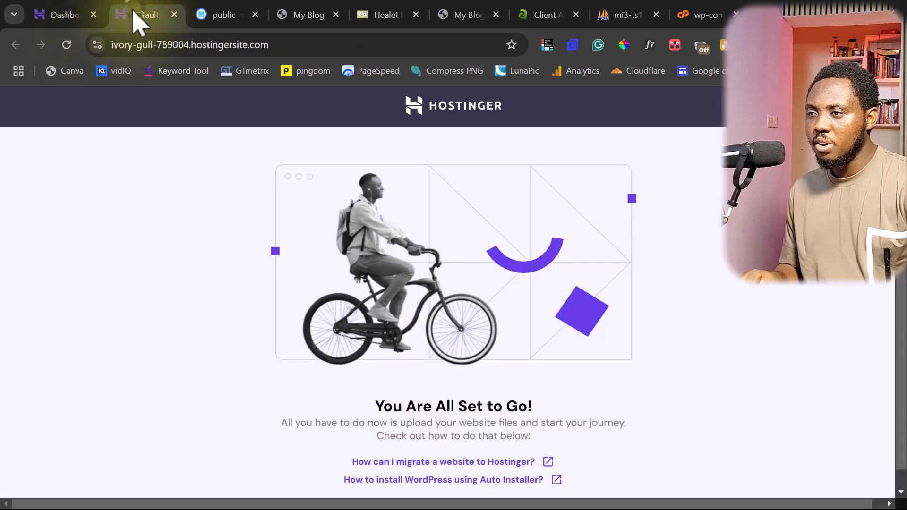
pyautogui.click(66, 45)
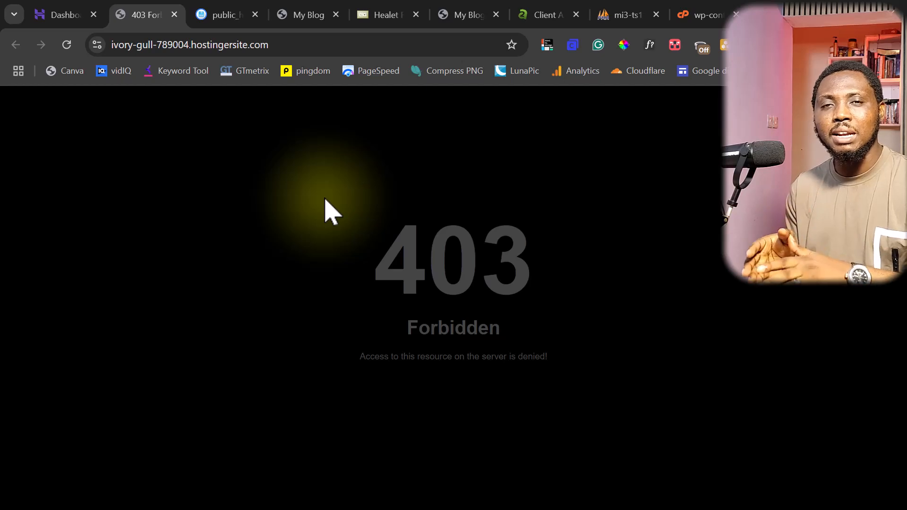
# Open the live demo of the Healet template on free-css.com and look through its page down to the footer.
pyautogui.click(373, 14)
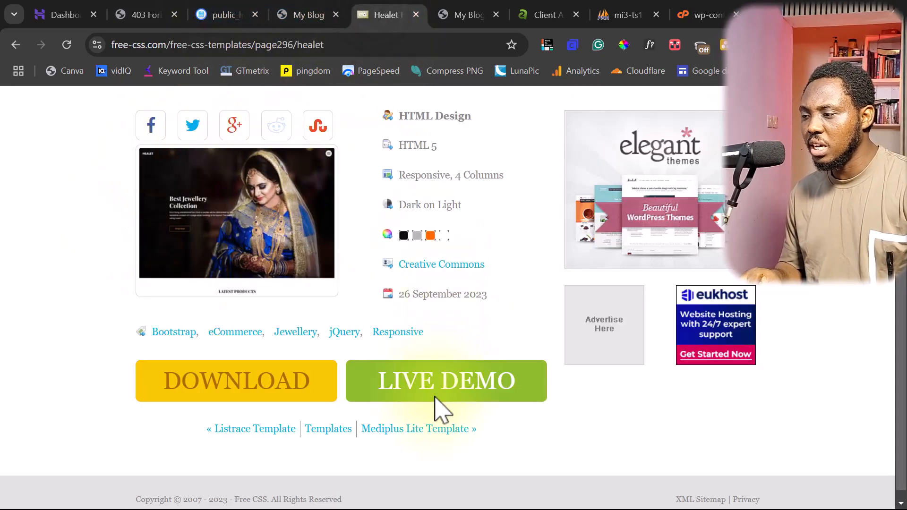
pyautogui.click(447, 388)
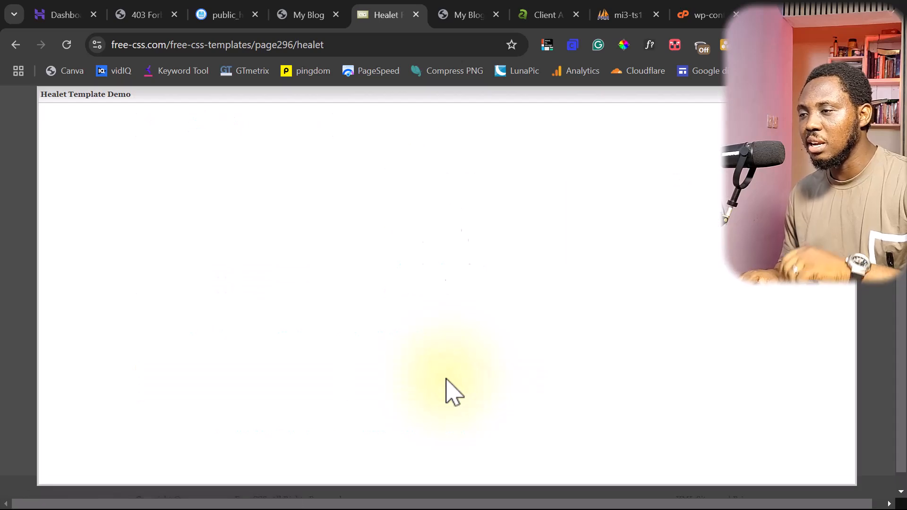
pyautogui.scroll(-10, 392, 293)
pyautogui.scroll(-15, 392, 297)
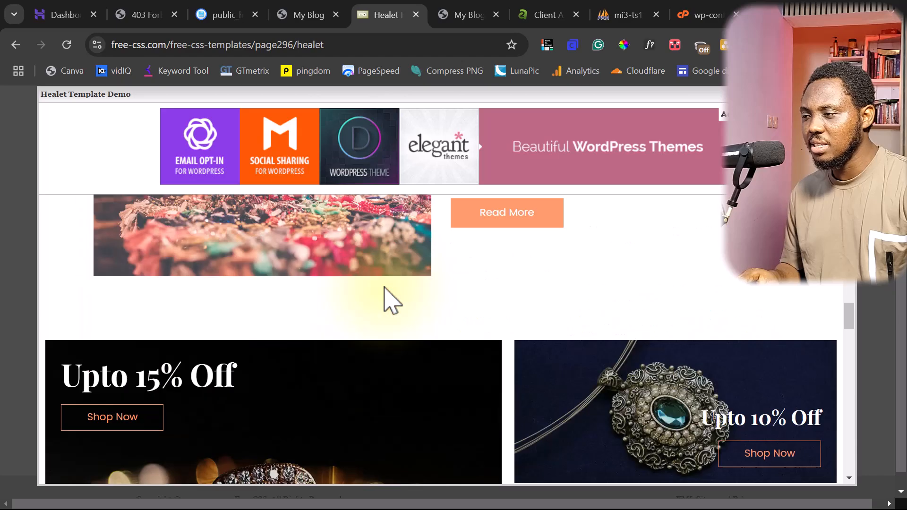
pyautogui.scroll(-8, 380, 296)
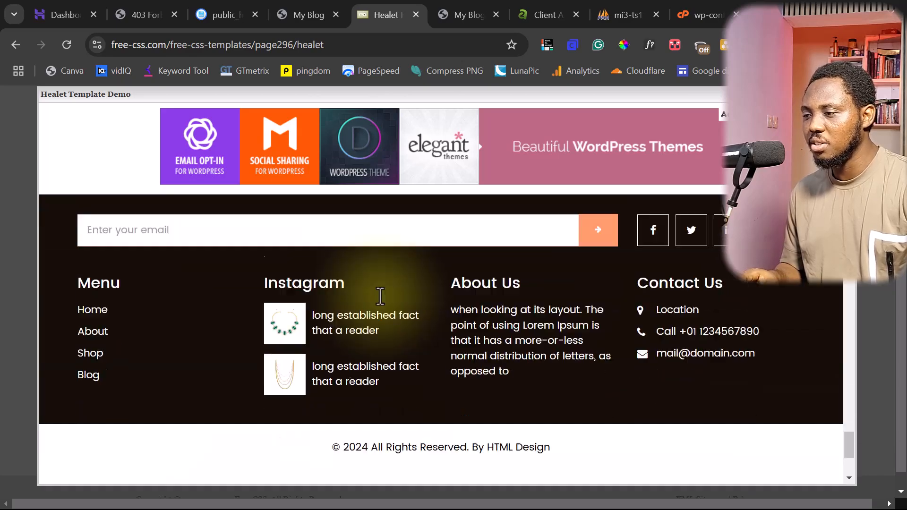
pyautogui.scroll(8, 381, 295)
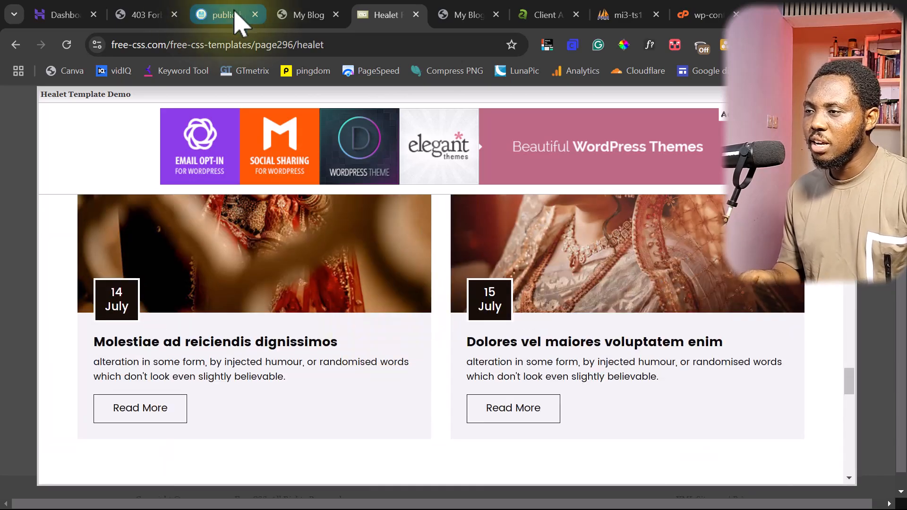
# Return to the file manager and upload "Healet Free Website Template - Free-CSS.com.zip" from Downloads into public_html.
pyautogui.click(226, 15)
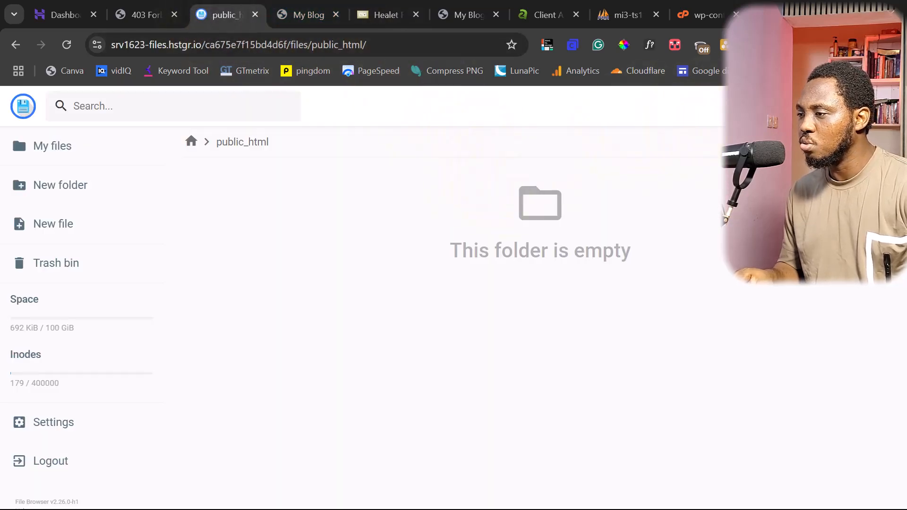
pyautogui.click(835, 107)
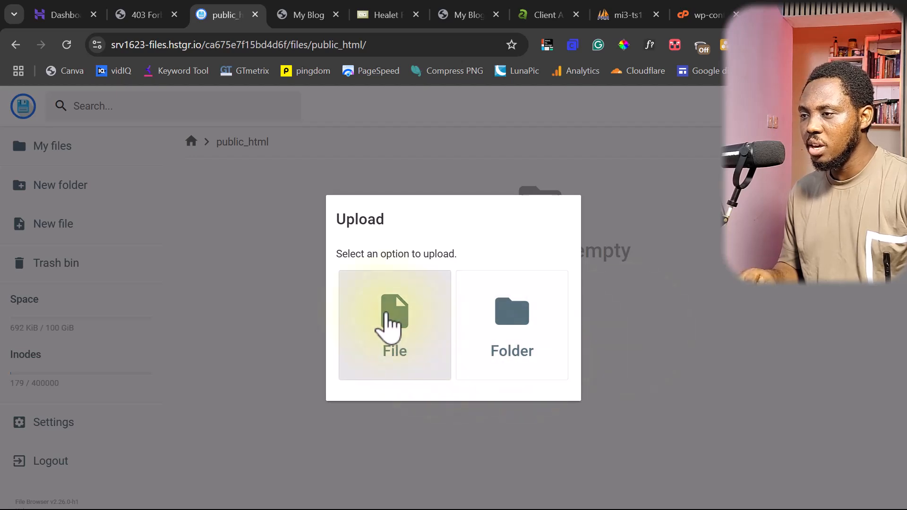
pyautogui.click(386, 314)
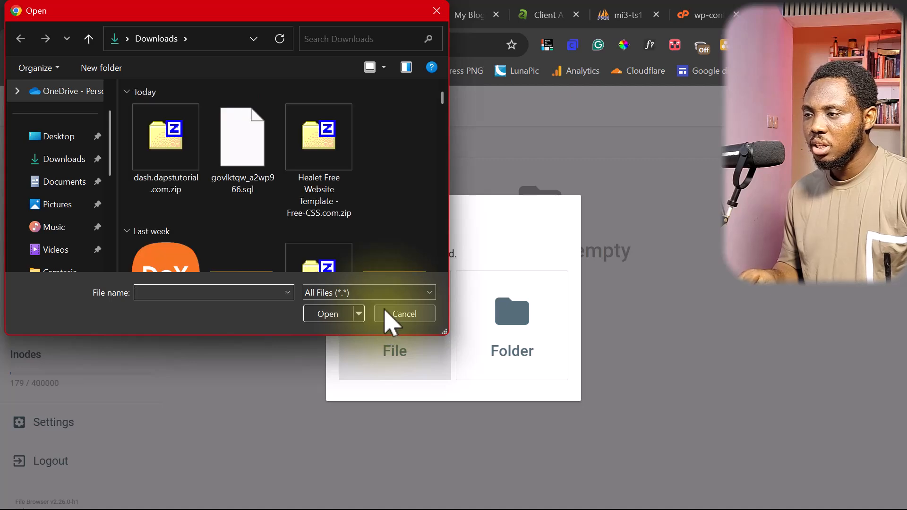
pyautogui.click(315, 179)
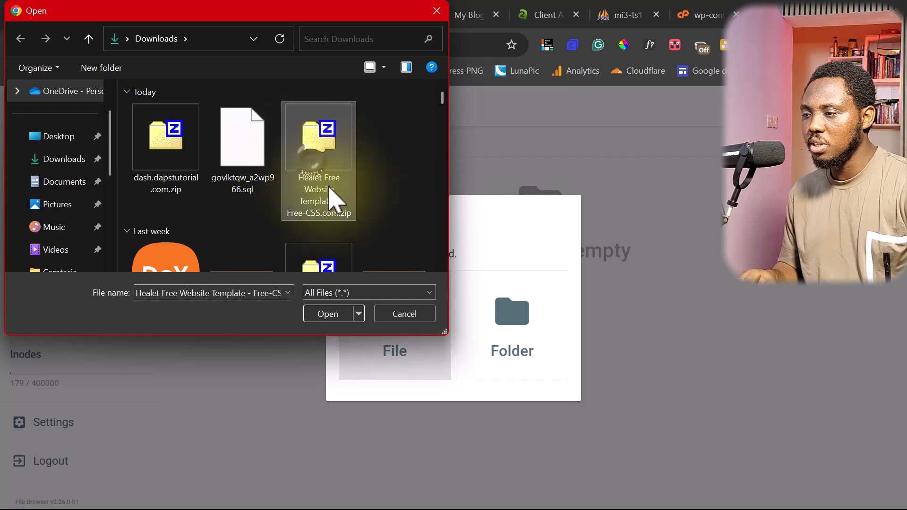
pyautogui.click(327, 314)
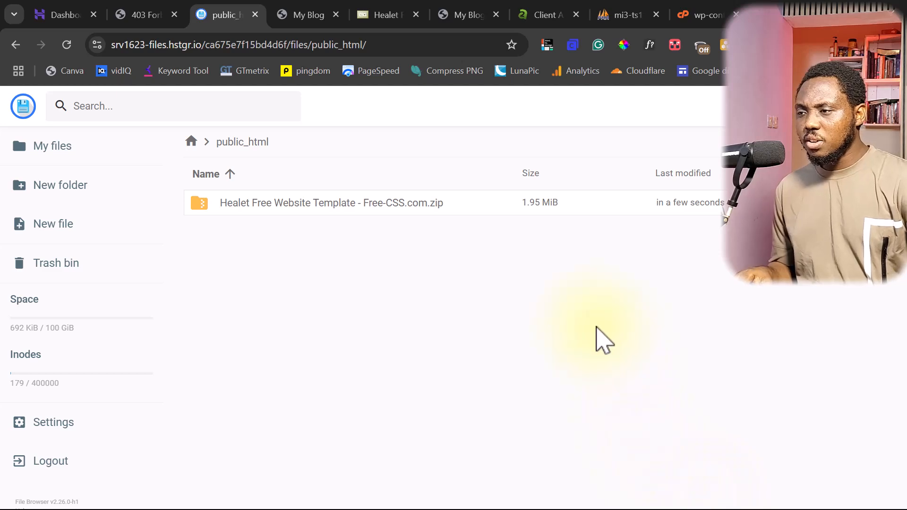
# Extract the uploaded Healet template zip inside public_html into a folder named daps.
pyautogui.click(350, 204)
pyautogui.rightClick(350, 212)
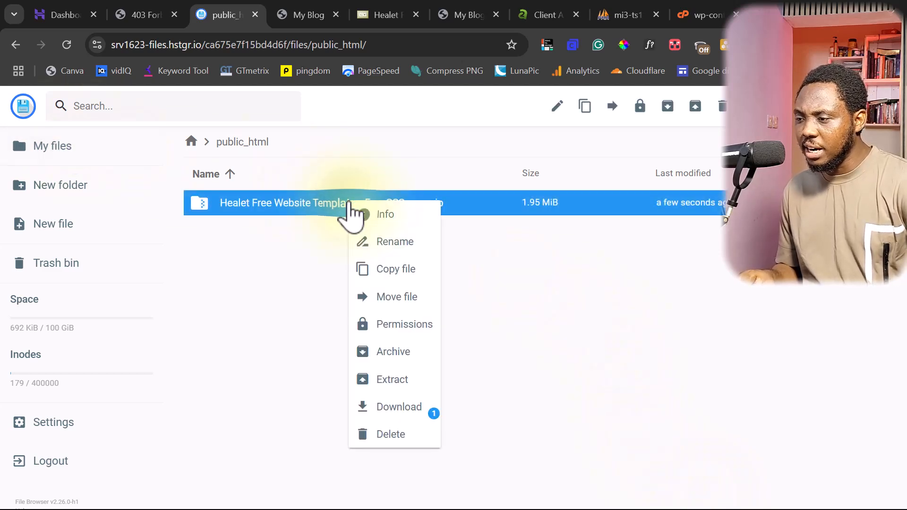
pyautogui.click(395, 379)
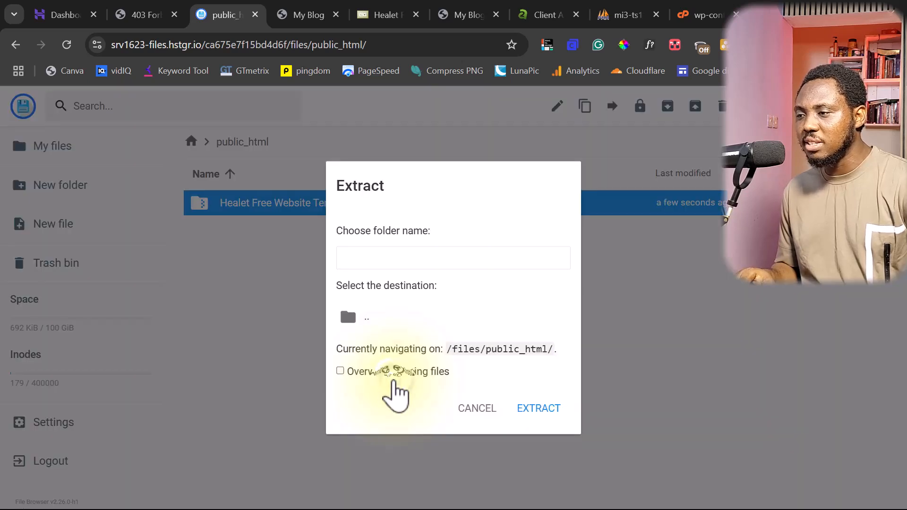
pyautogui.click(353, 255)
pyautogui.write('daps')
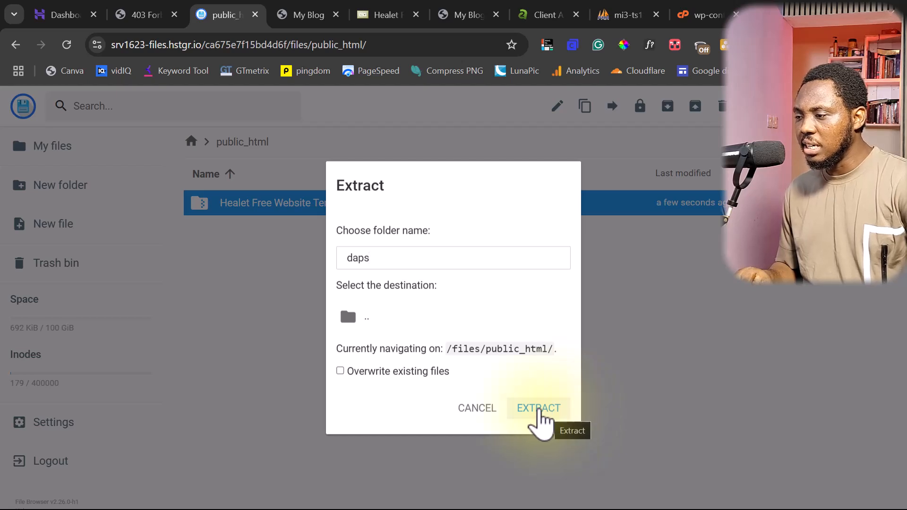
pyautogui.click(537, 411)
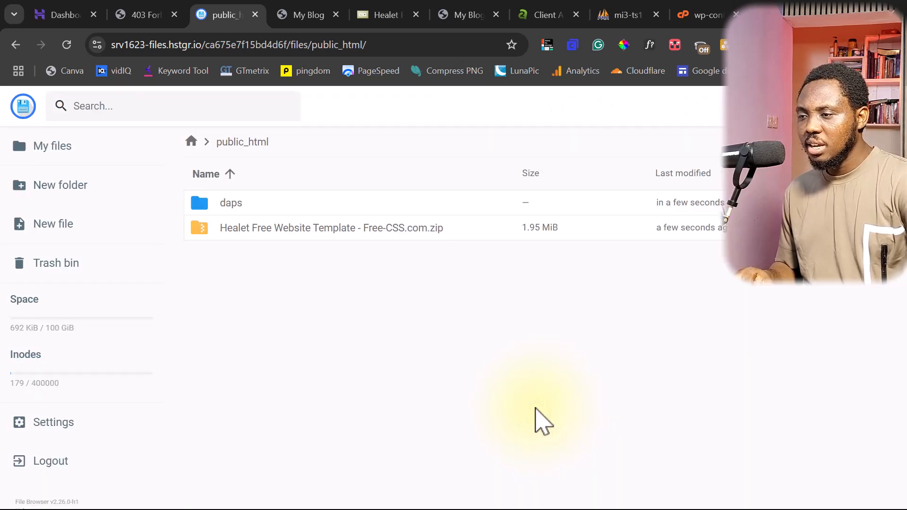
# Delete the Healet template zip from public_html immediately, skipping the trash bin.
pyautogui.click(339, 241)
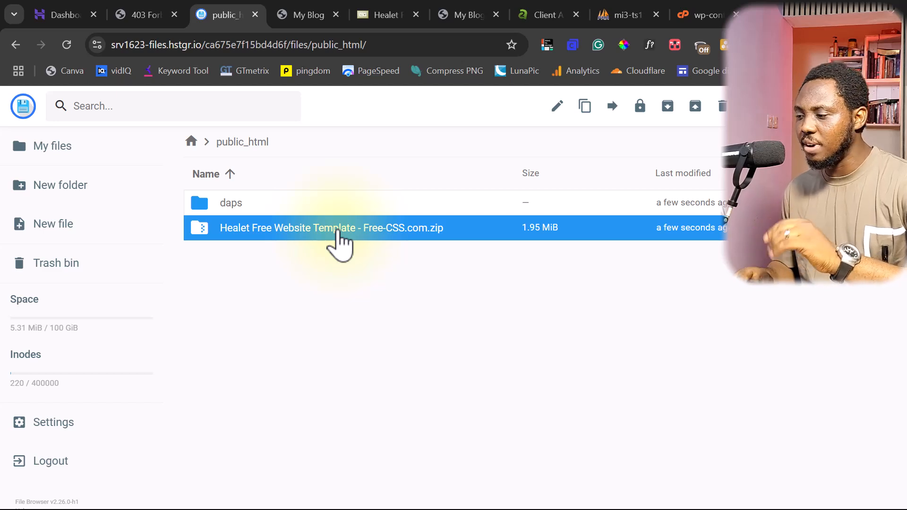
pyautogui.press('Delete')
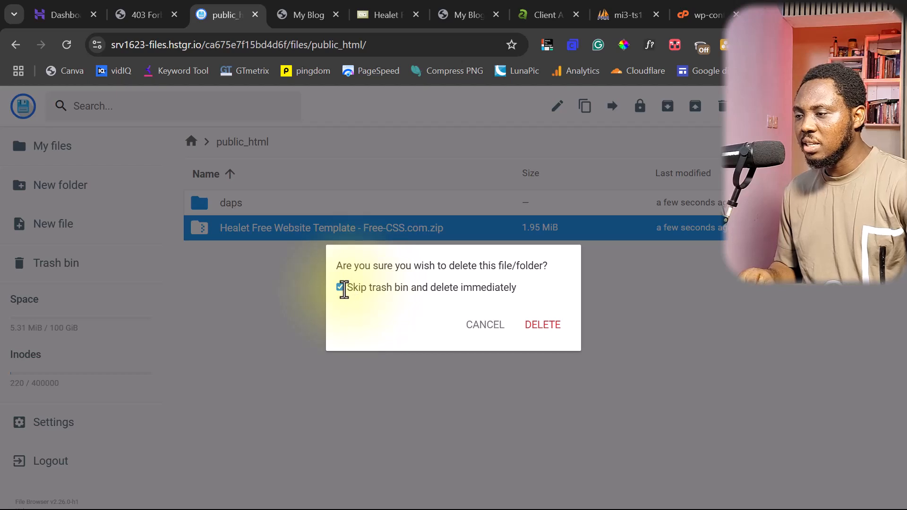
pyautogui.click(546, 326)
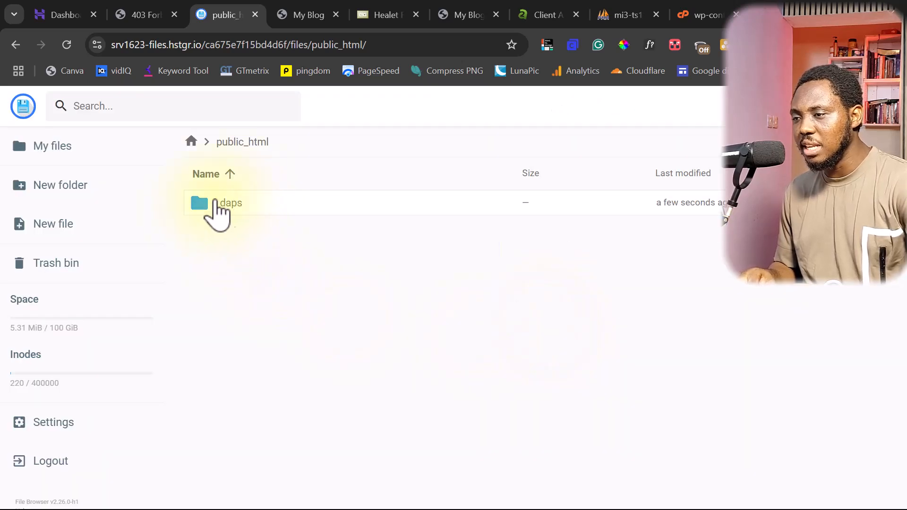
# Open the extracted daps folder and go into its healet-html subfolder.
pyautogui.doubleClick(260, 204)
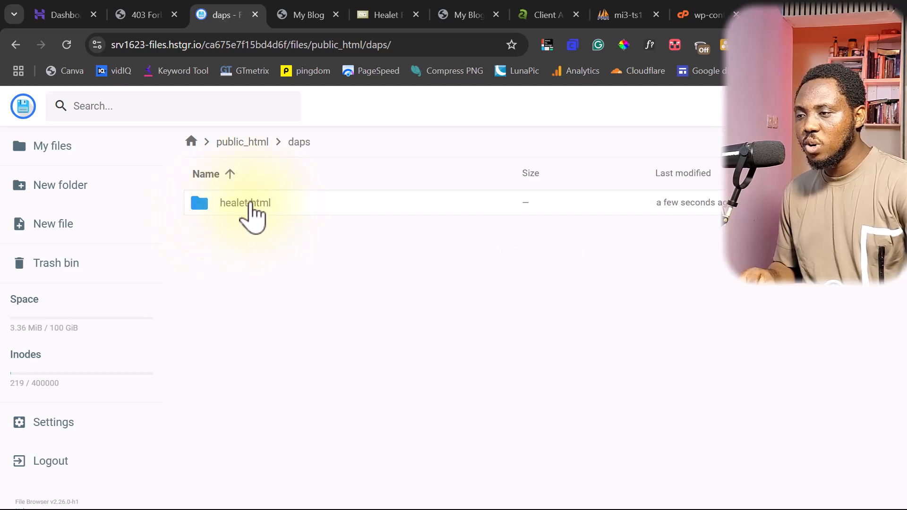
pyautogui.click(297, 204)
pyautogui.doubleClick(298, 204)
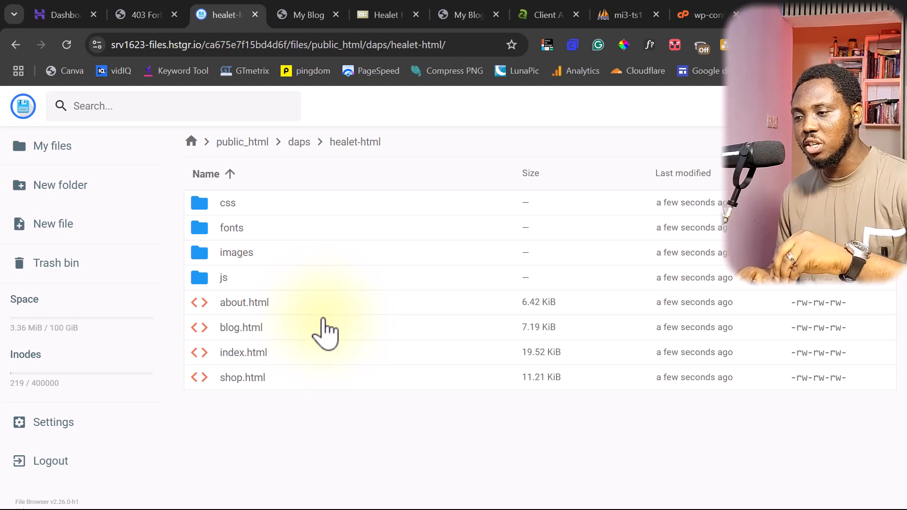
# Move all files and folders from healet-html two levels up into /files/public_html/.
pyautogui.click(302, 283)
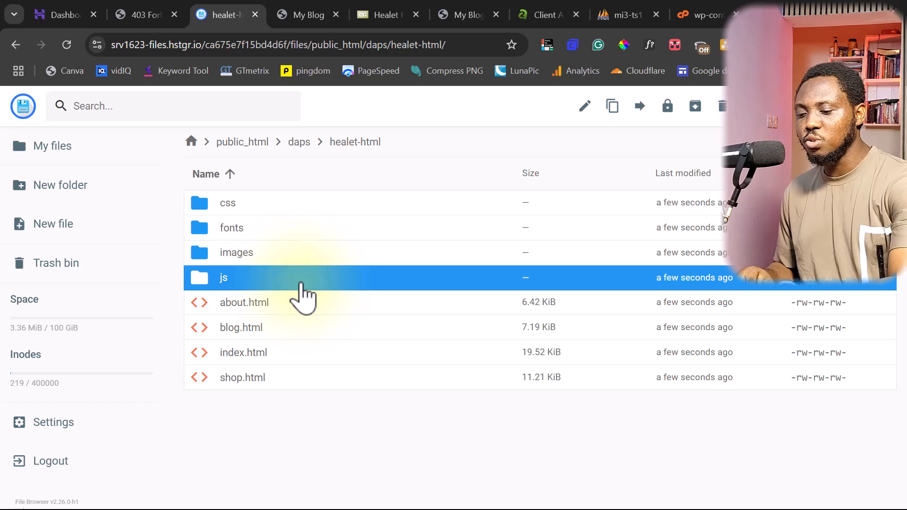
pyautogui.hotkey('ctrl', 'a')
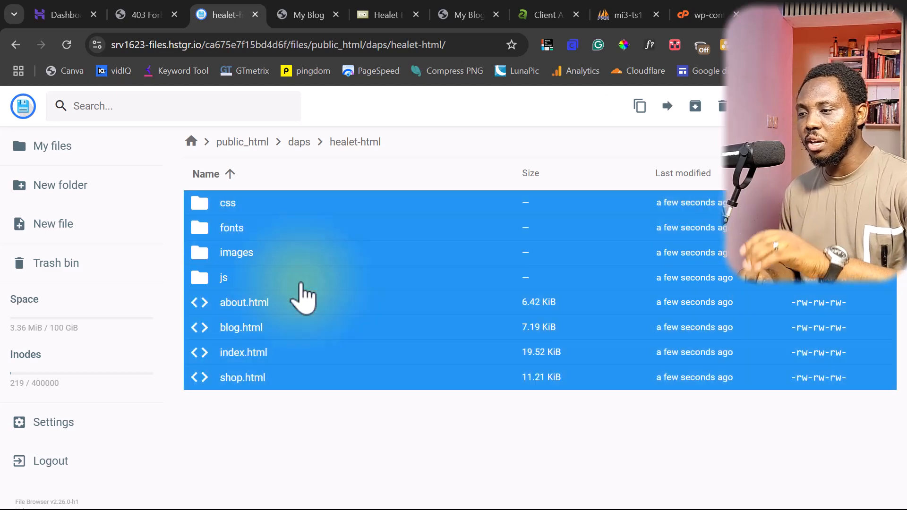
pyautogui.rightClick(301, 277)
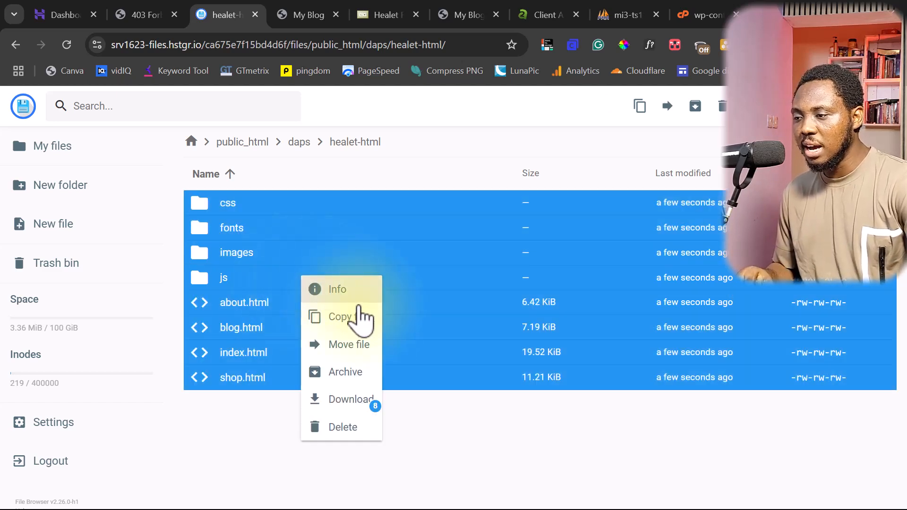
pyautogui.click(348, 346)
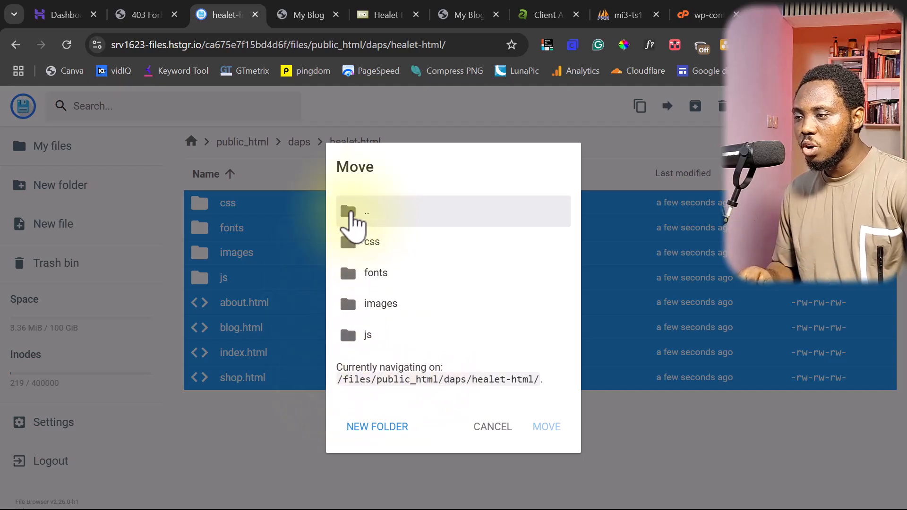
pyautogui.click(348, 212)
pyautogui.doubleClick(349, 213)
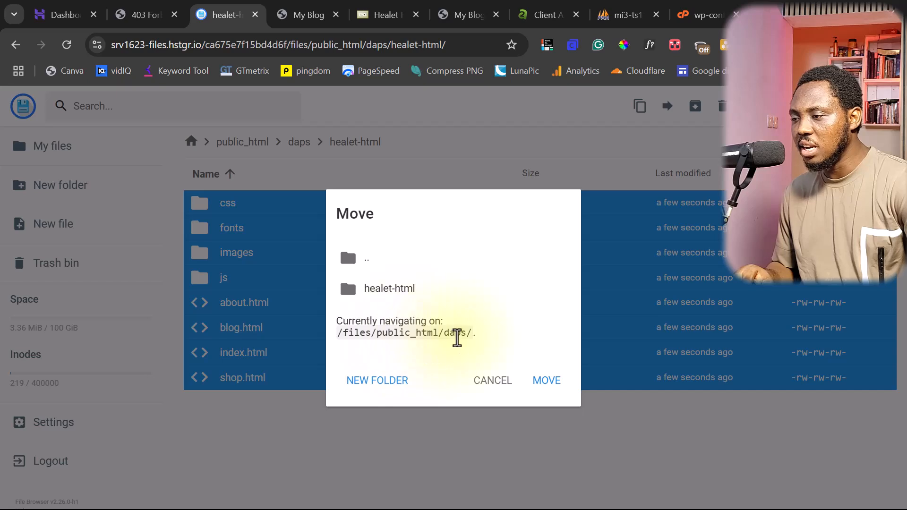
pyautogui.doubleClick(354, 257)
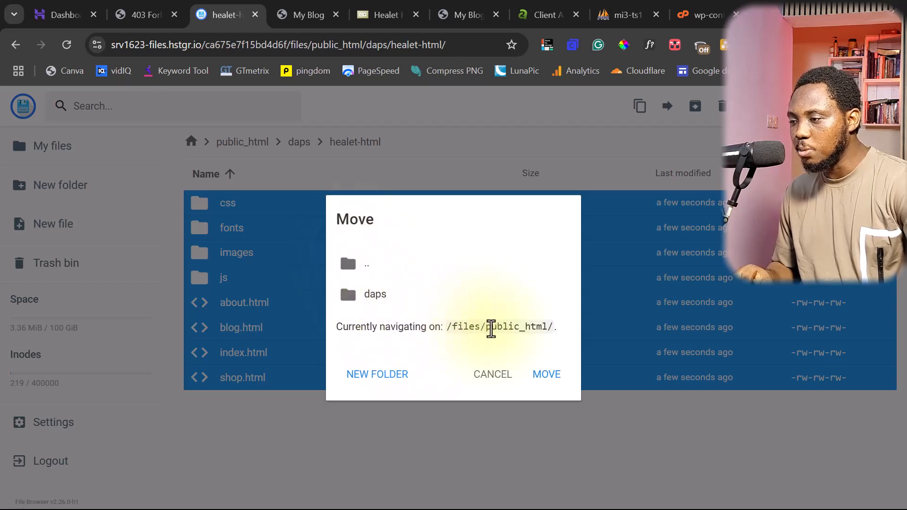
pyautogui.moveTo(489, 328); pyautogui.dragTo(568, 348)
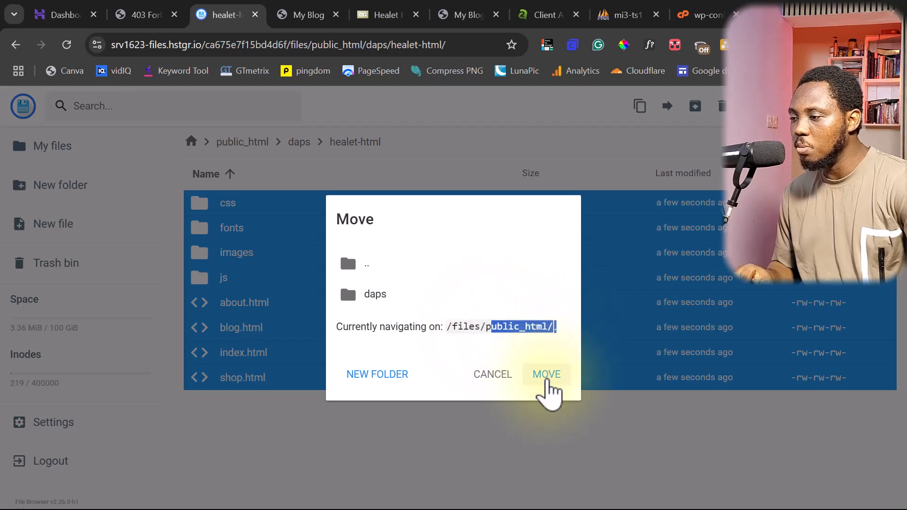
pyautogui.click(547, 378)
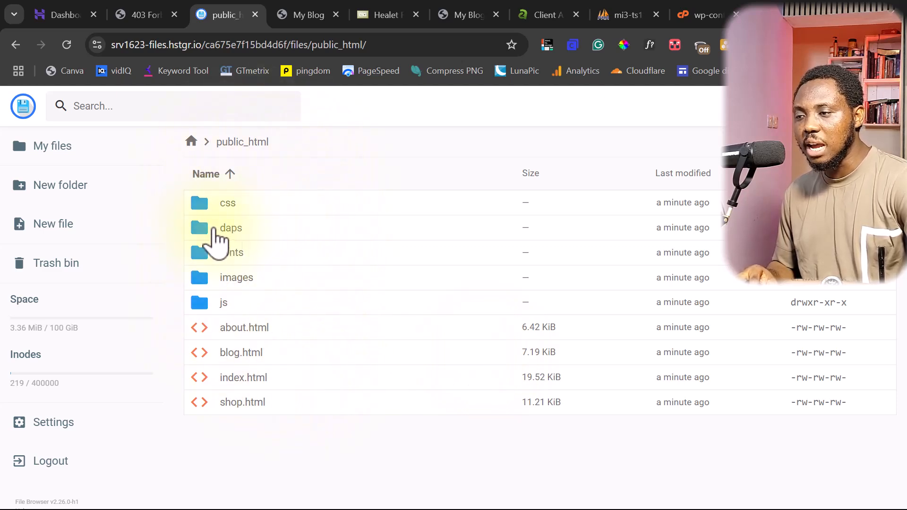
# Delete the daps folder from public_html immediately, skipping the trash bin, and reload the temporary domain's site.
pyautogui.click(266, 232)
pyautogui.rightClick(271, 232)
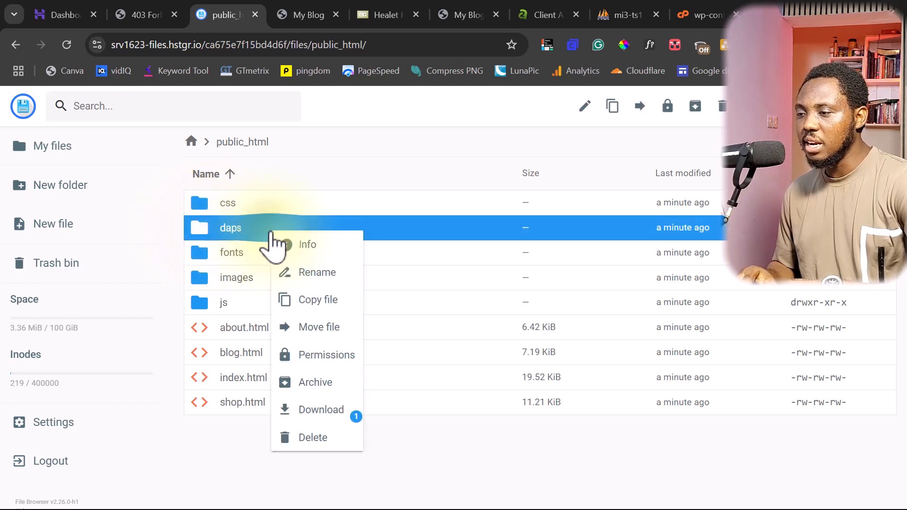
pyautogui.click(314, 438)
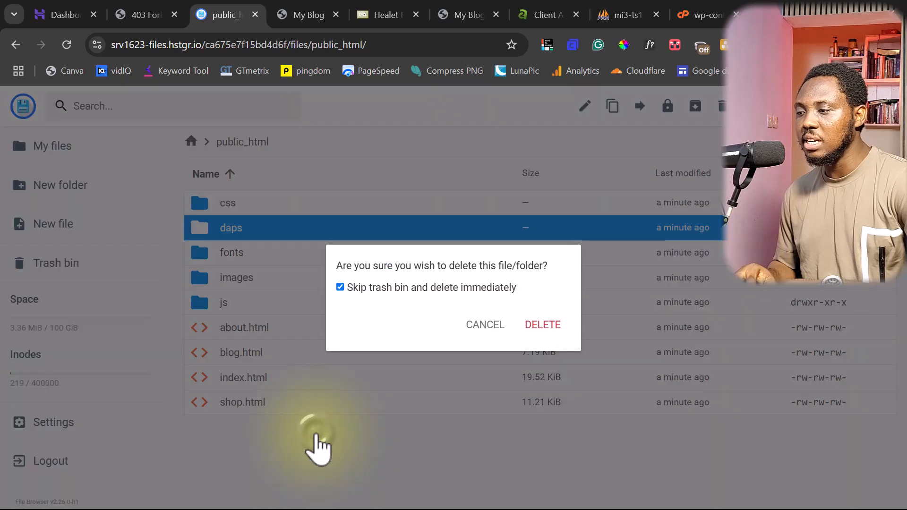
pyautogui.click(541, 325)
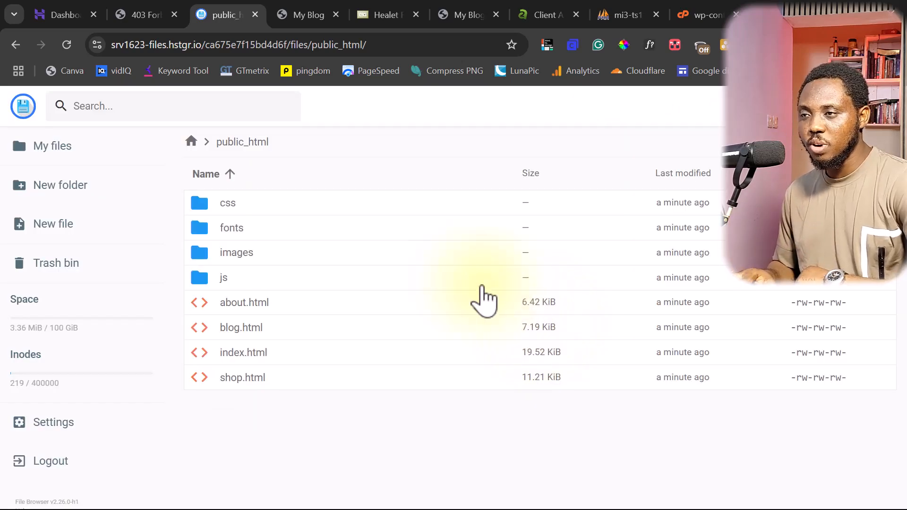
pyautogui.click(138, 10)
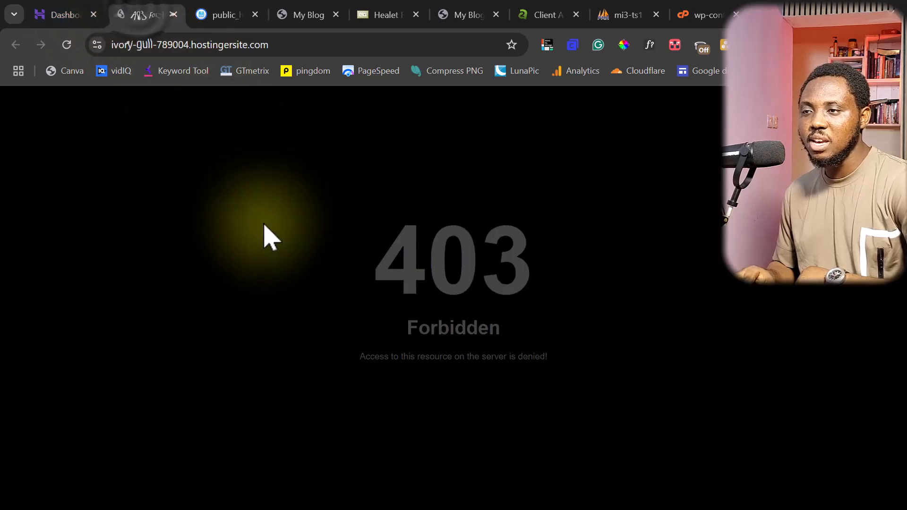
pyautogui.click(67, 45)
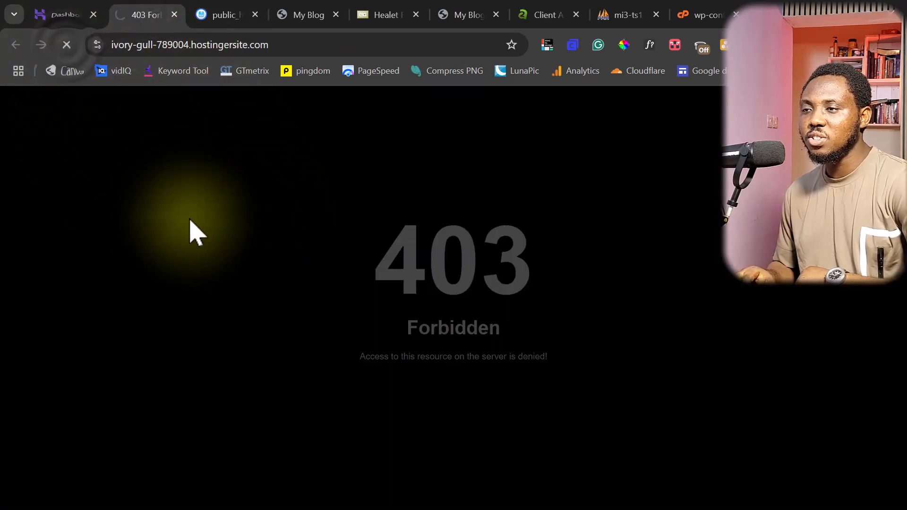